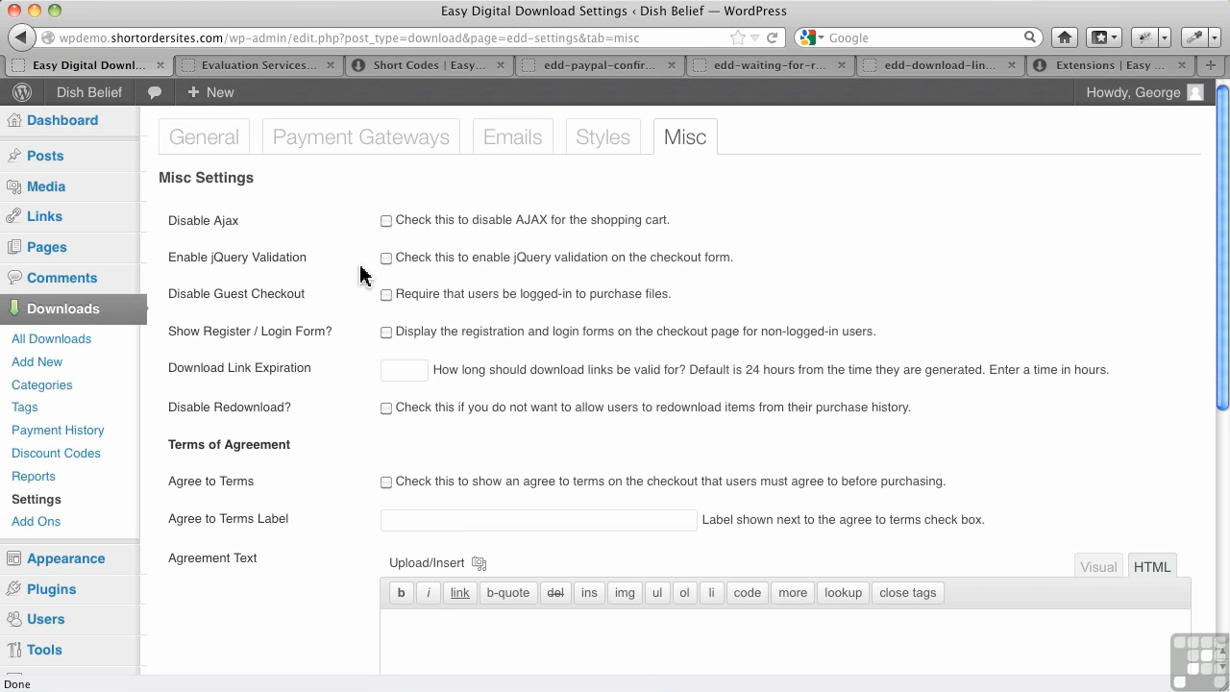
Create a new download product titled "Antique Dinnerware Guide".
{"action": "left_click", "coordinate": [52, 371]}
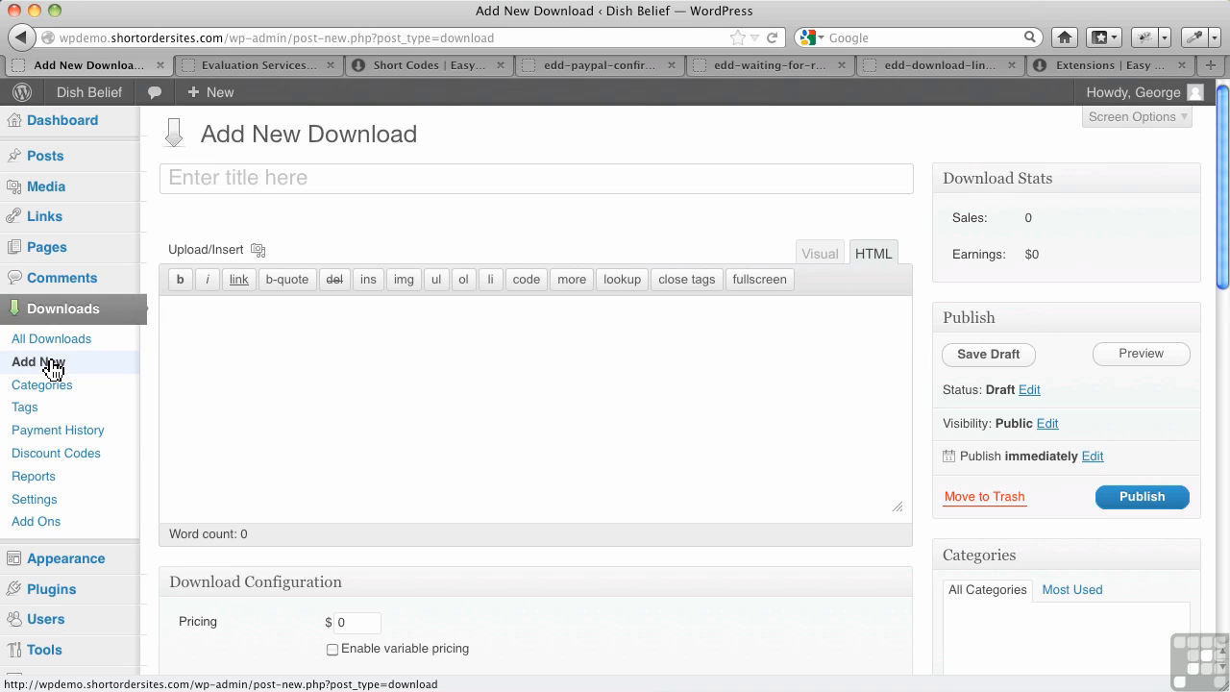
{"action": "left_click", "coordinate": [253, 186]}
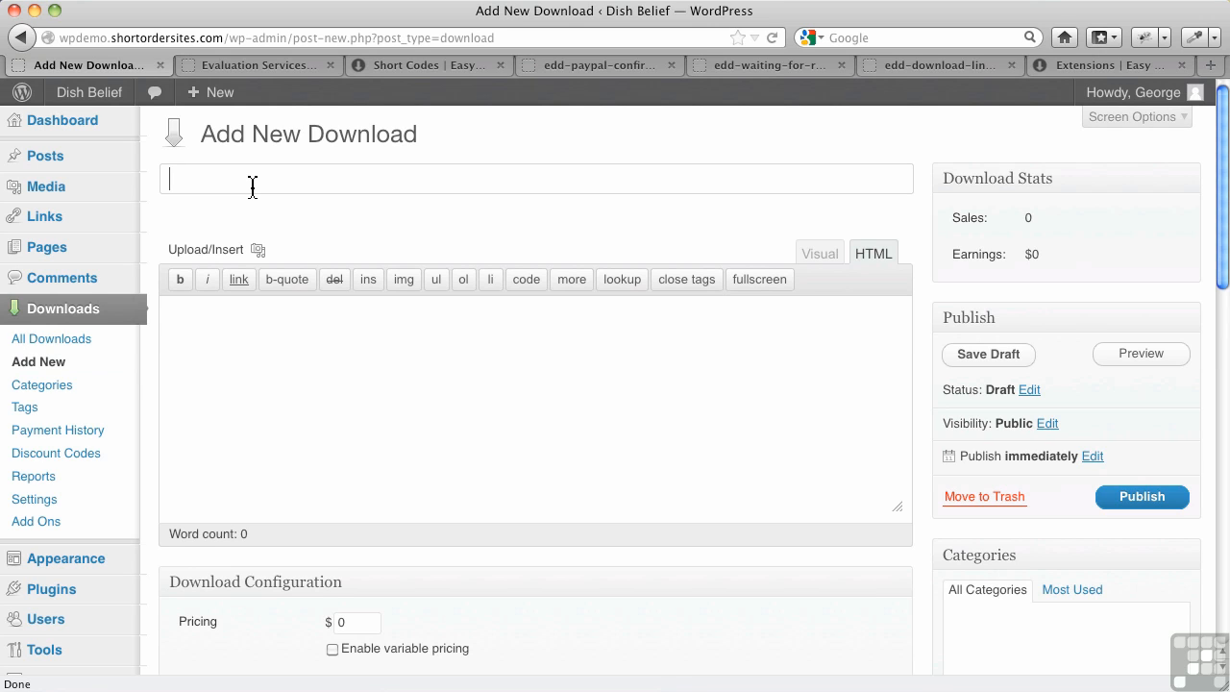
{"action": "type", "text": "Antique Dinnerware Guide"}
Enter "This is where the description goes." as the download's description.
{"action": "left_click", "coordinate": [265, 331]}
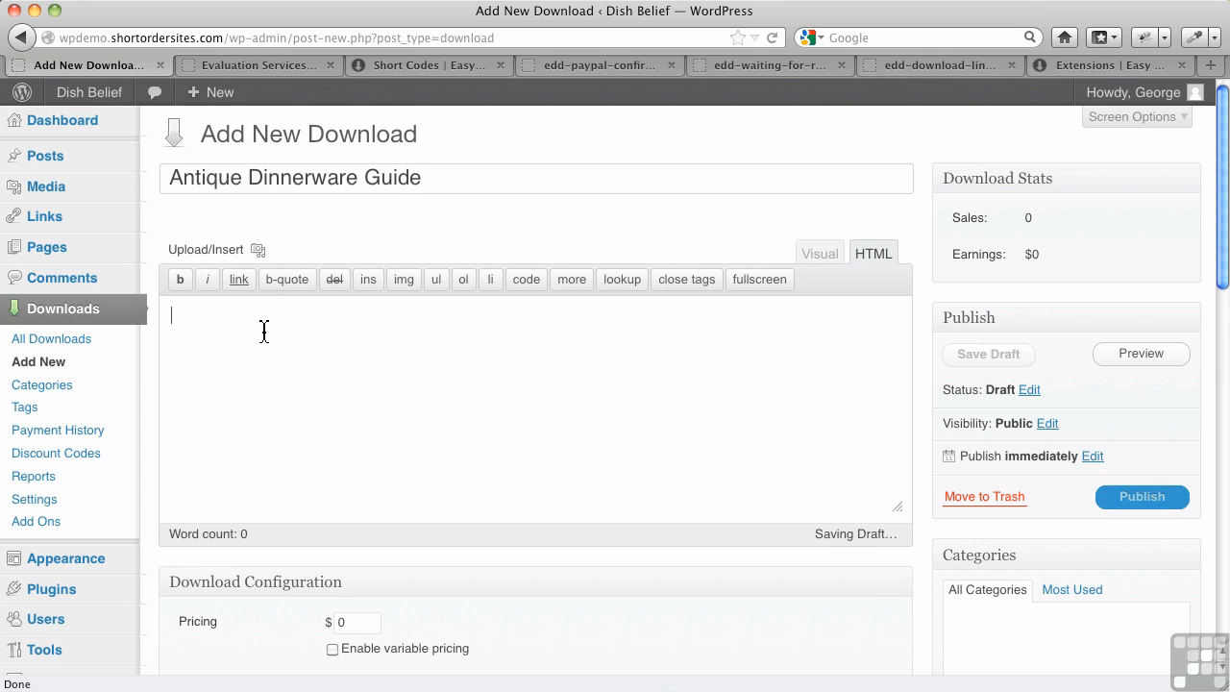
{"action": "type", "text": "This is where"}
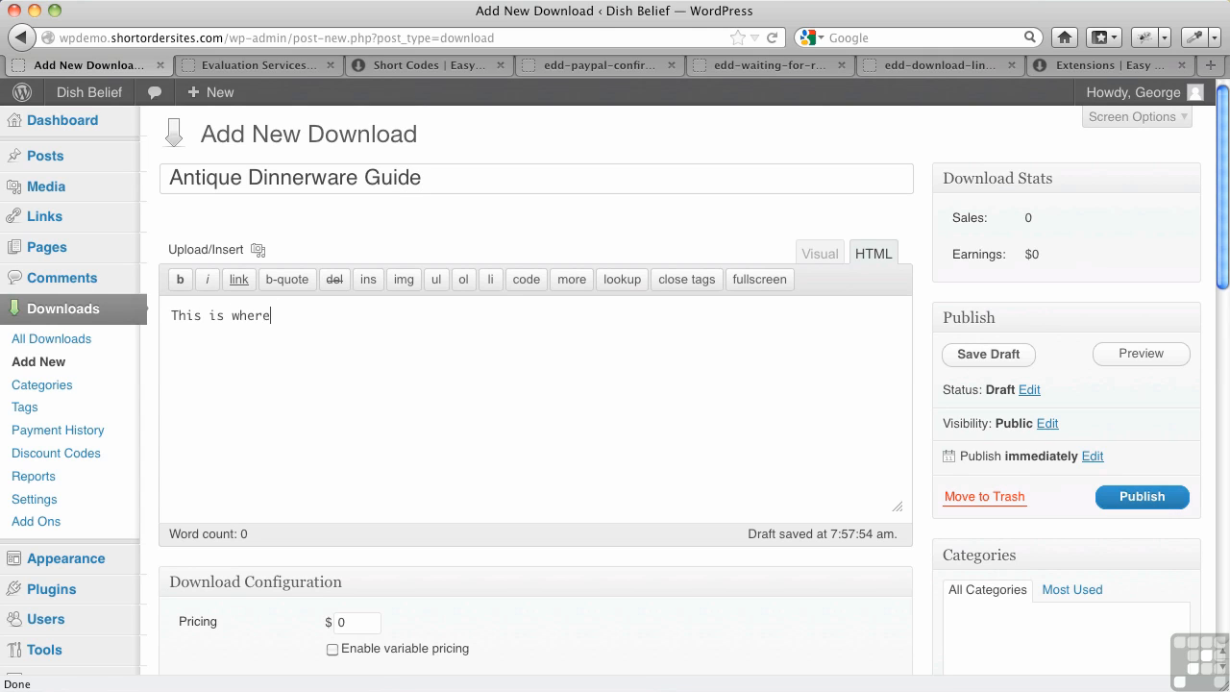
{"action": "type", "text": " the descriptio"}
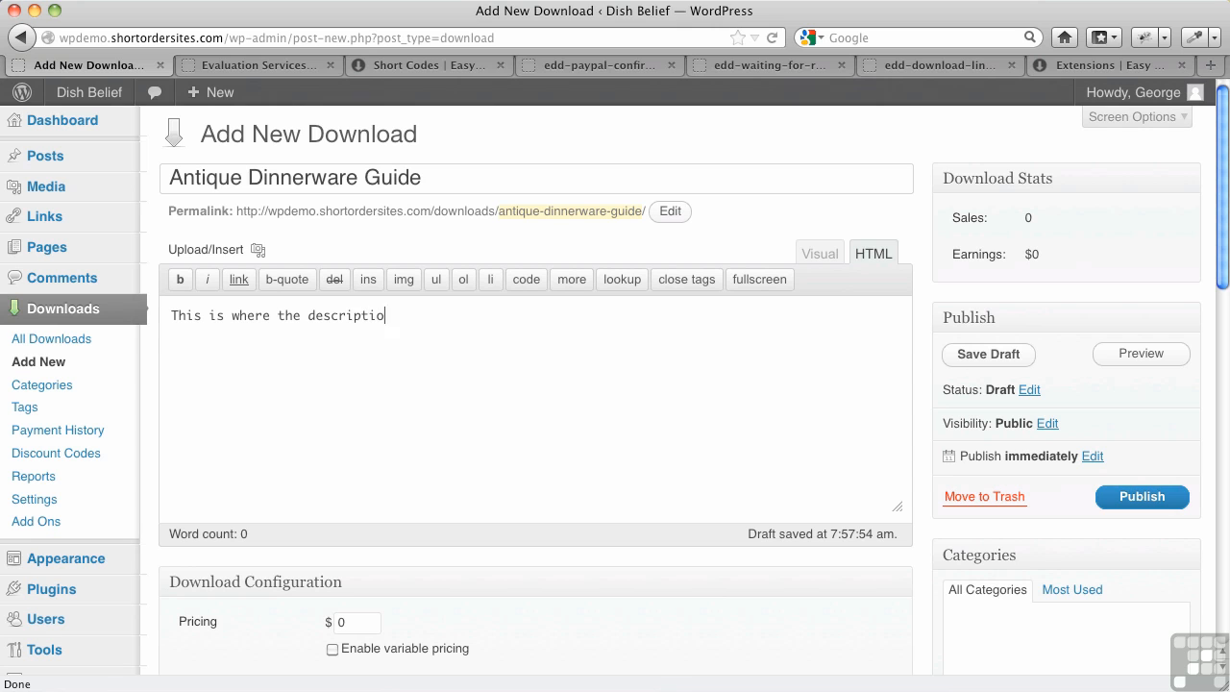
{"action": "type", "text": "n goes."}
Upload antique-dinnerware-cover.jpg from the Dish Belief Images folder and set it as the download's featured image.
{"action": "scroll", "coordinate": [776, 406], "scroll_direction": "down", "scroll_amount": 10}
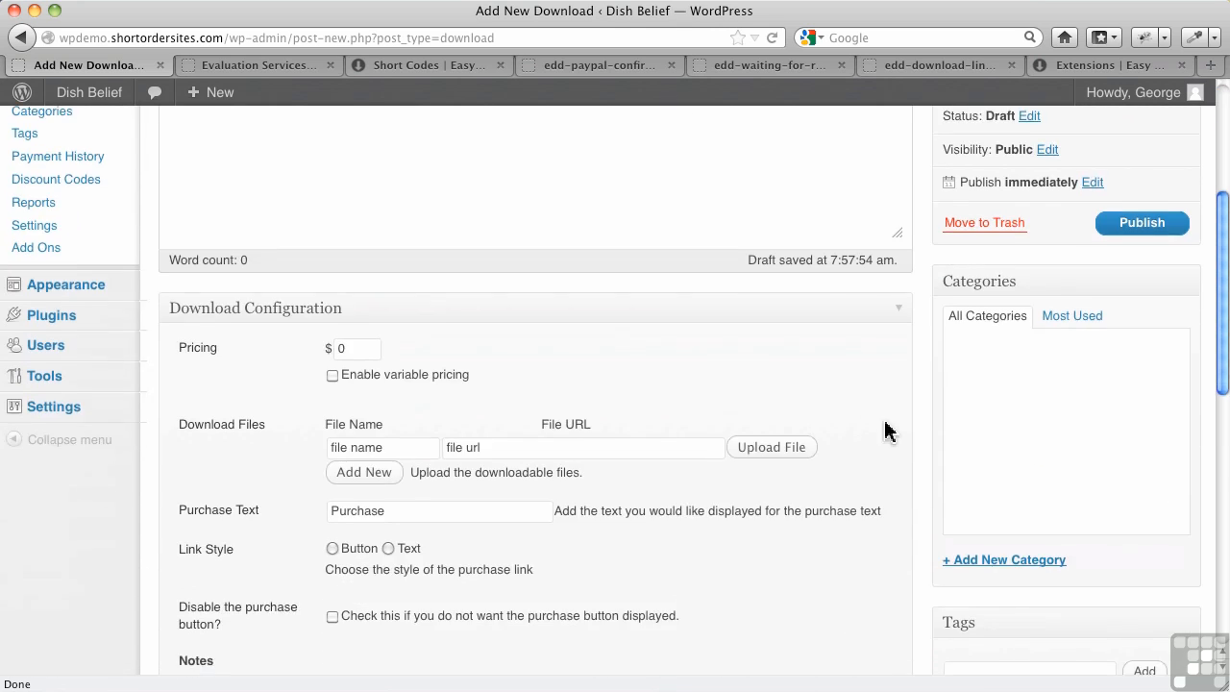
{"action": "scroll", "coordinate": [980, 486], "scroll_direction": "down", "scroll_amount": 3}
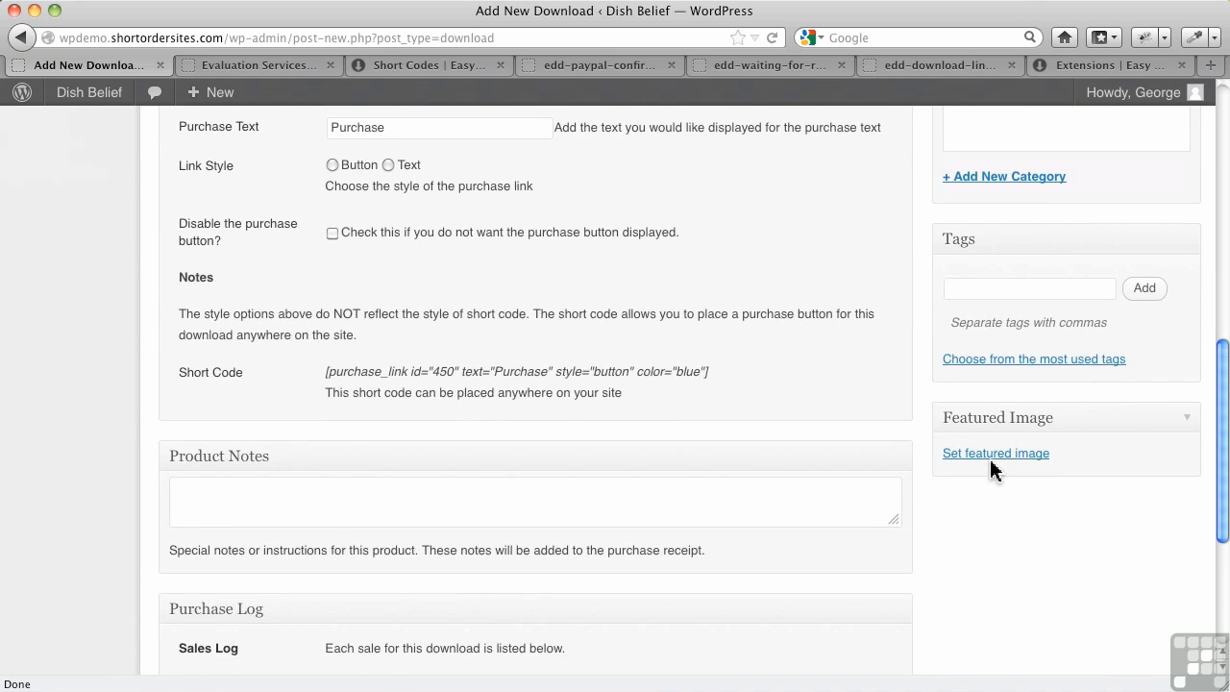
{"action": "left_click", "coordinate": [995, 454]}
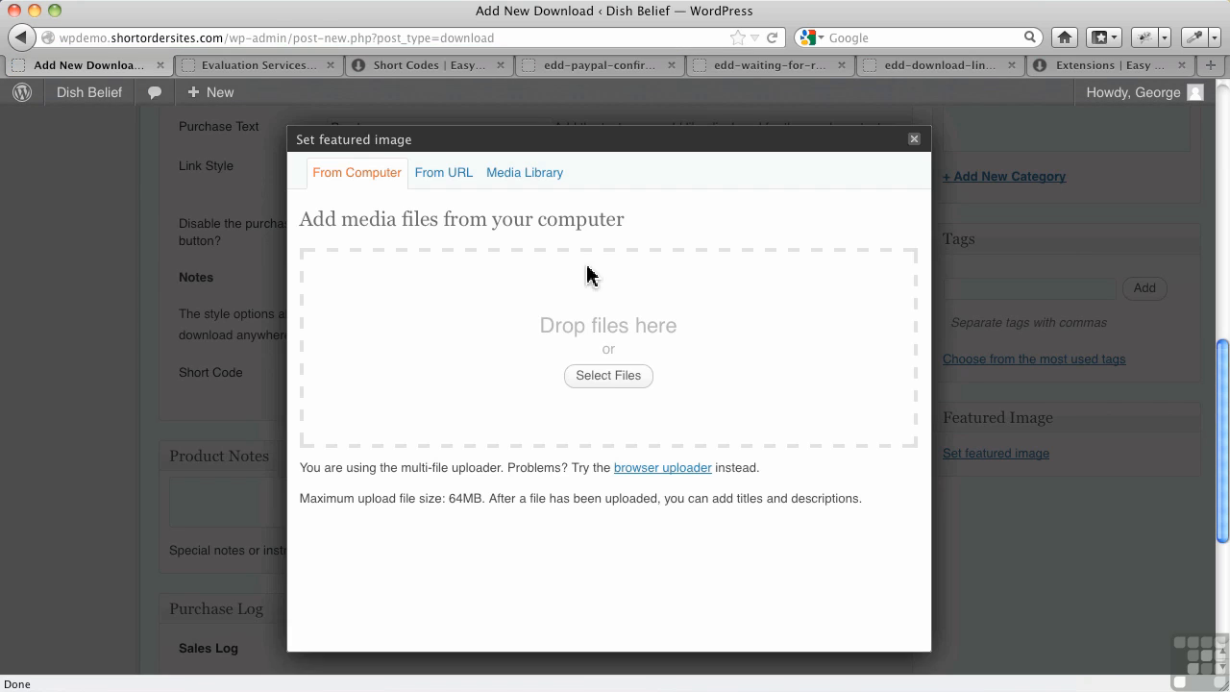
{"action": "left_click", "coordinate": [608, 376]}
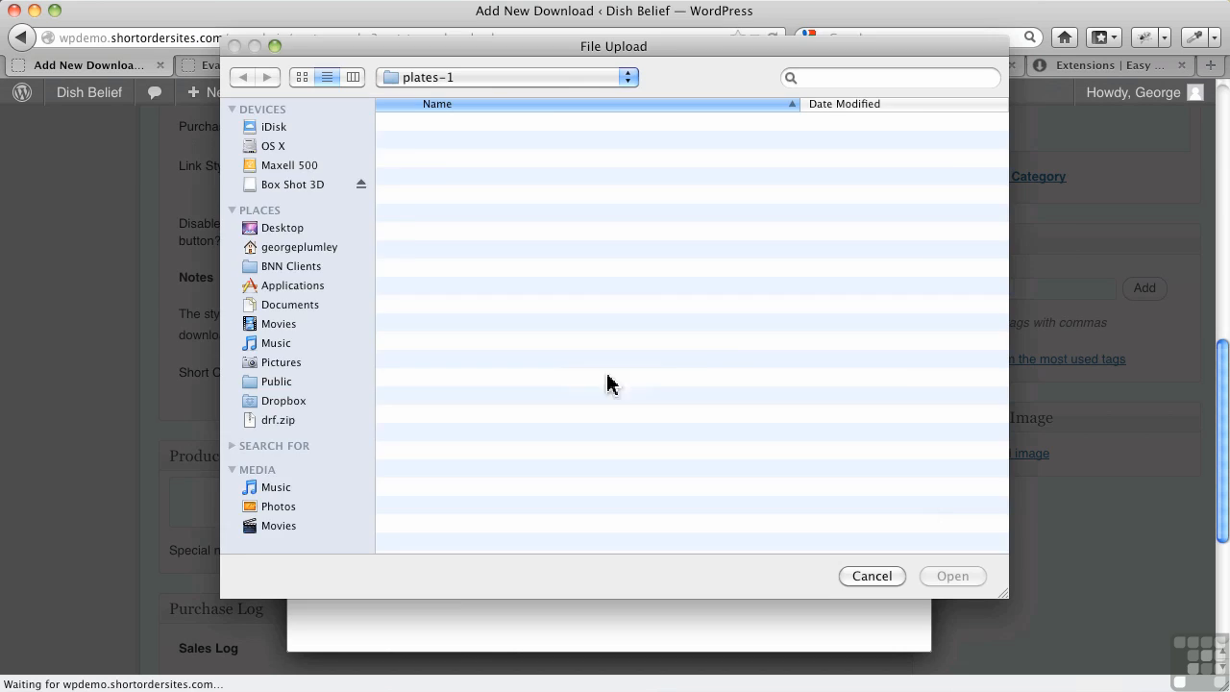
{"action": "left_click", "coordinate": [487, 78]}
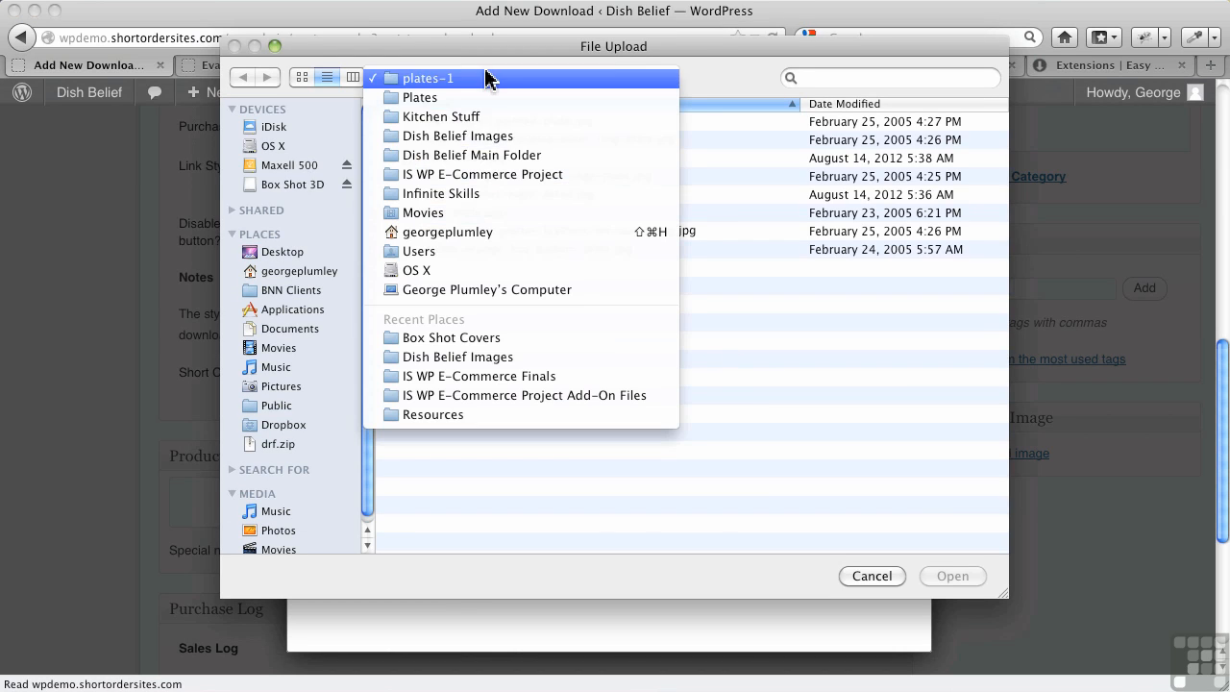
{"action": "left_click", "coordinate": [477, 138]}
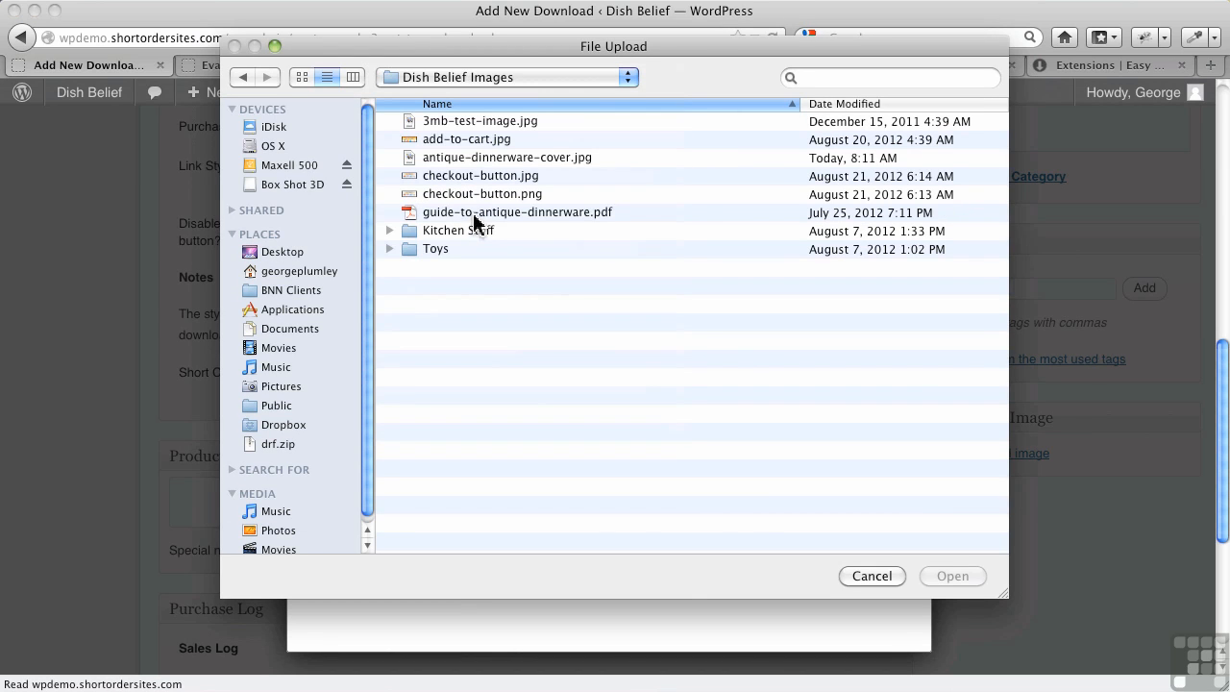
{"action": "left_click", "coordinate": [473, 159]}
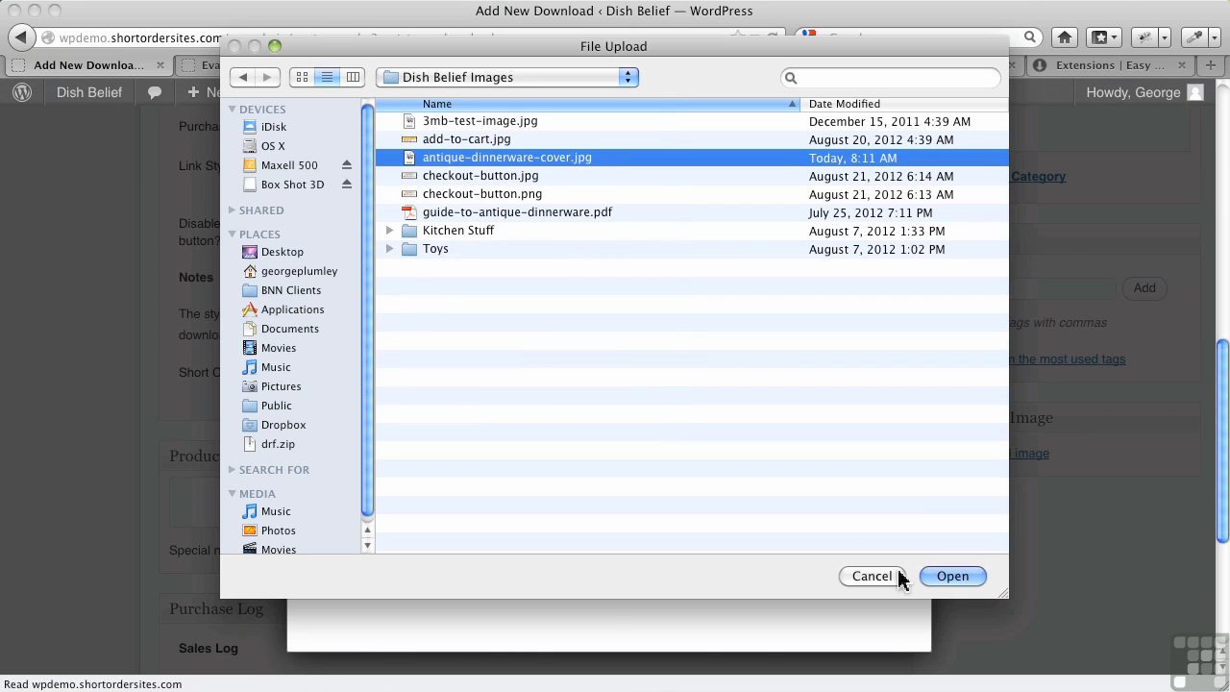
{"action": "left_click", "coordinate": [956, 577]}
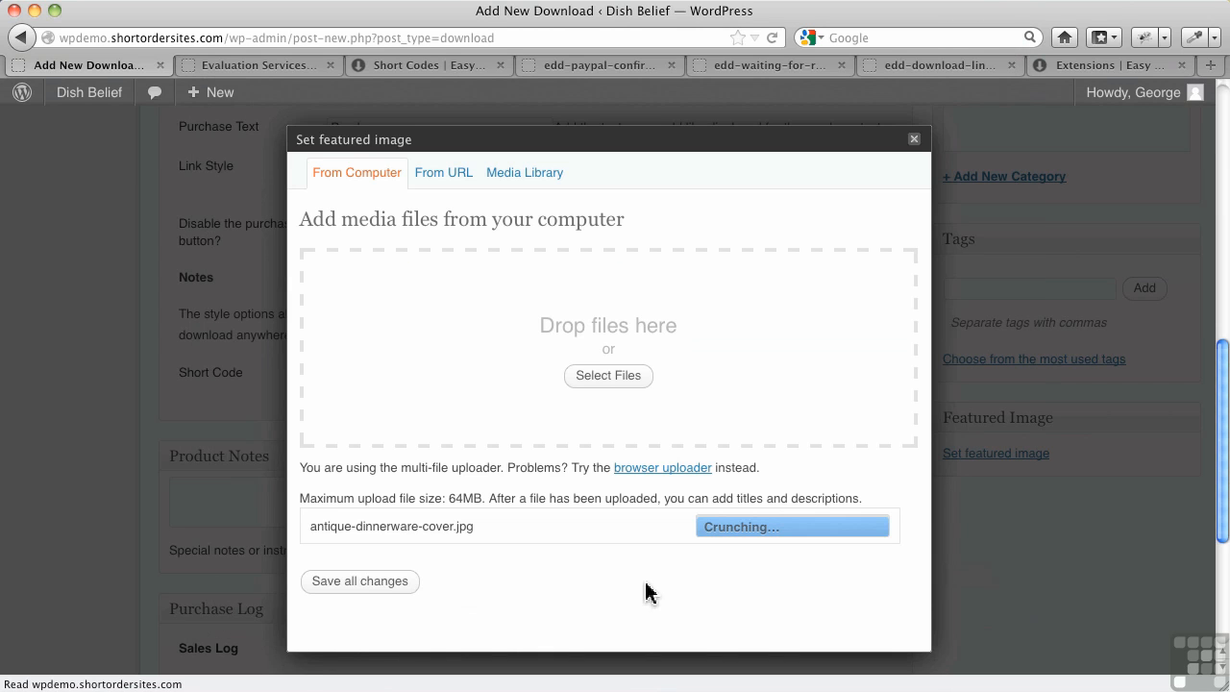
{"action": "scroll", "coordinate": [519, 568], "scroll_direction": "down", "scroll_amount": 1}
{"action": "scroll", "coordinate": [516, 567], "scroll_direction": "down", "scroll_amount": 18}
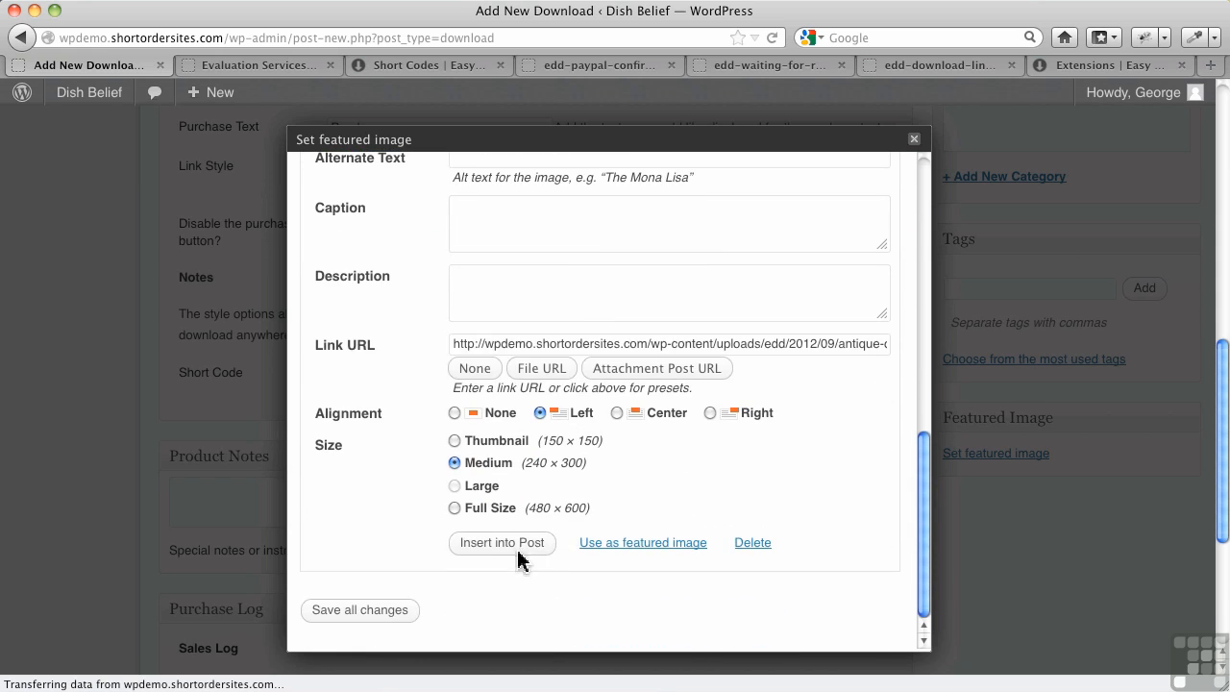
{"action": "left_click", "coordinate": [615, 545]}
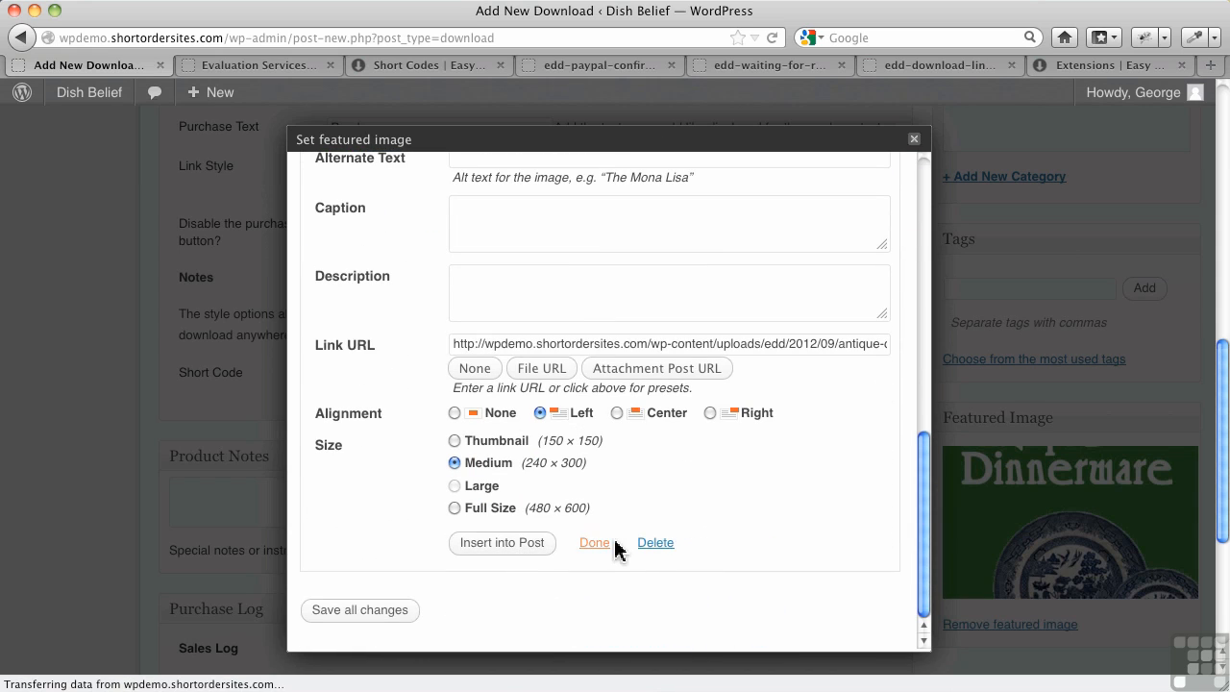
{"action": "left_click", "coordinate": [914, 142]}
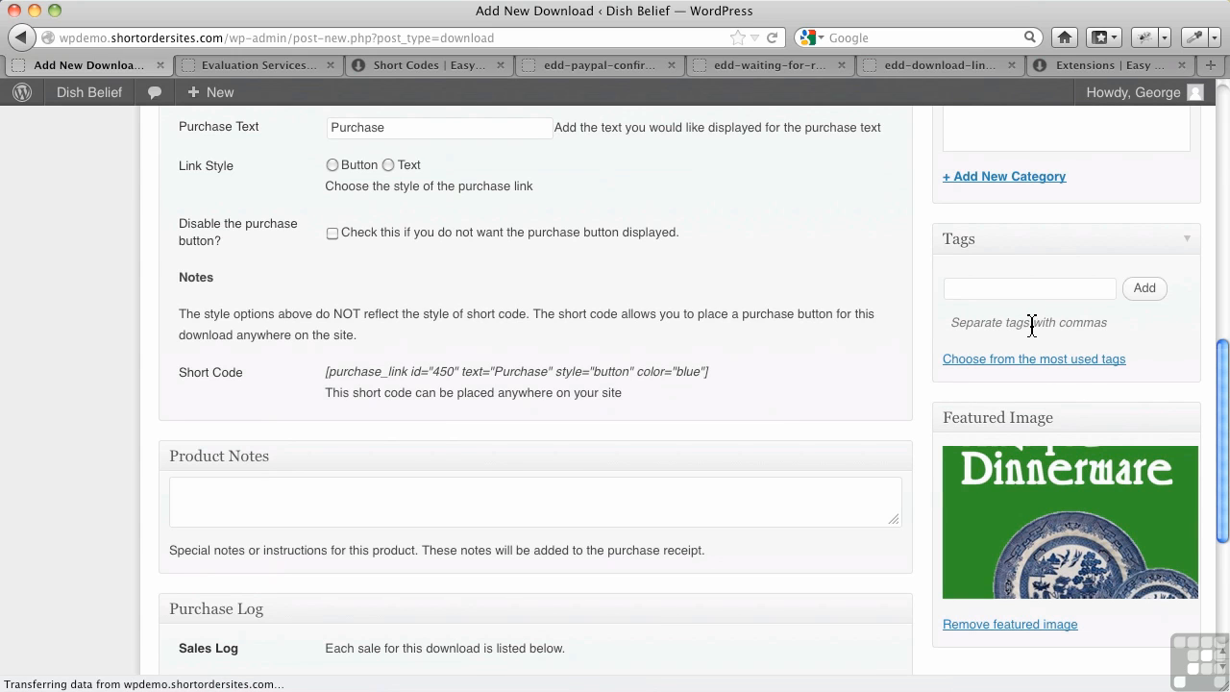
Add a new download category named "E-Books" to the product.
{"action": "scroll", "coordinate": [1036, 331], "scroll_direction": "up", "scroll_amount": 8}
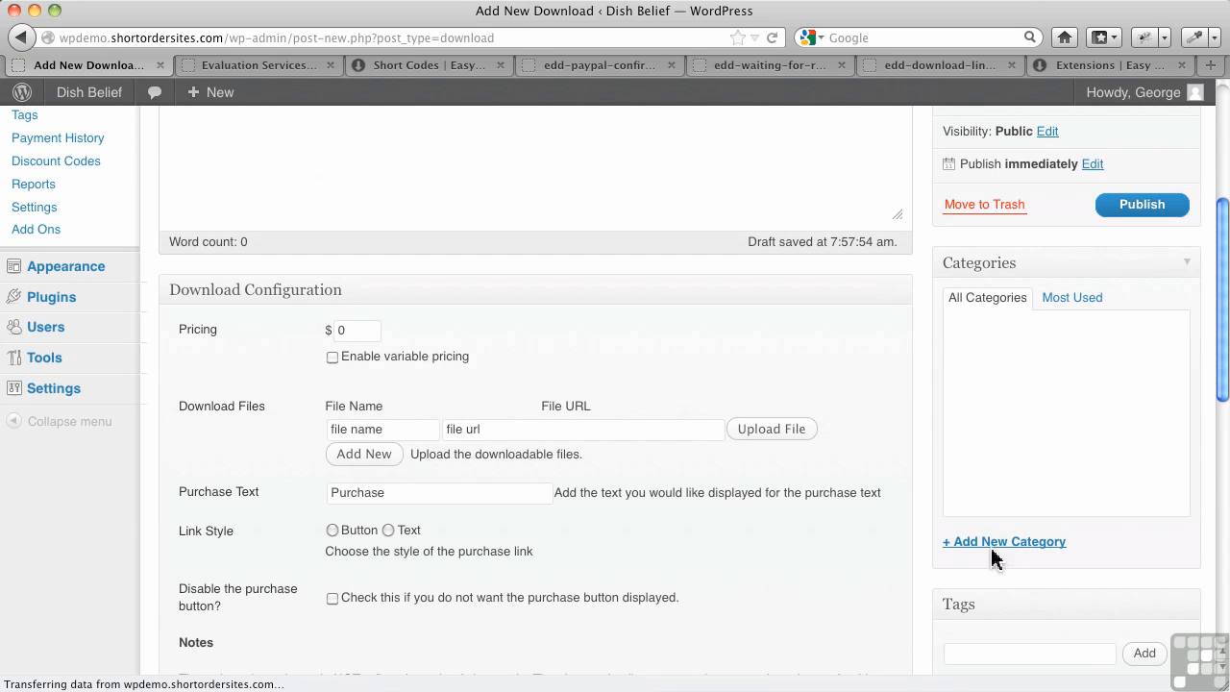
{"action": "scroll", "coordinate": [993, 547], "scroll_direction": "down", "scroll_amount": 3}
{"action": "left_click", "coordinate": [996, 451]}
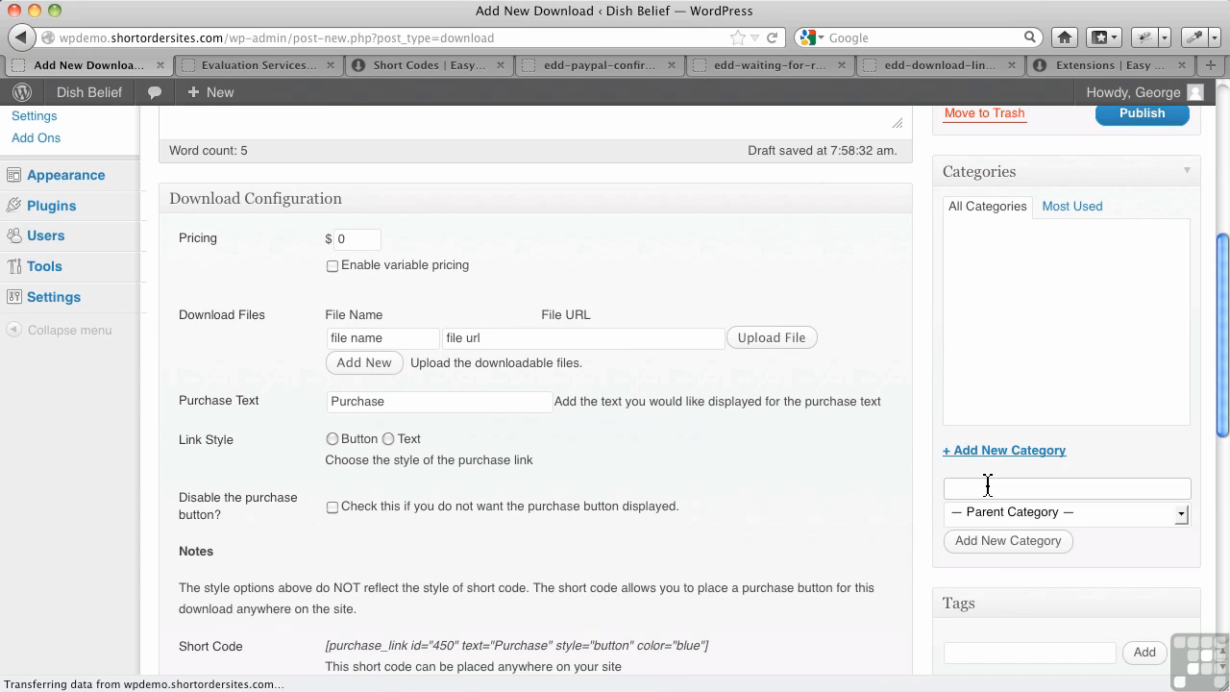
{"action": "type", "text": "E-Books"}
{"action": "left_click", "coordinate": [1014, 541]}
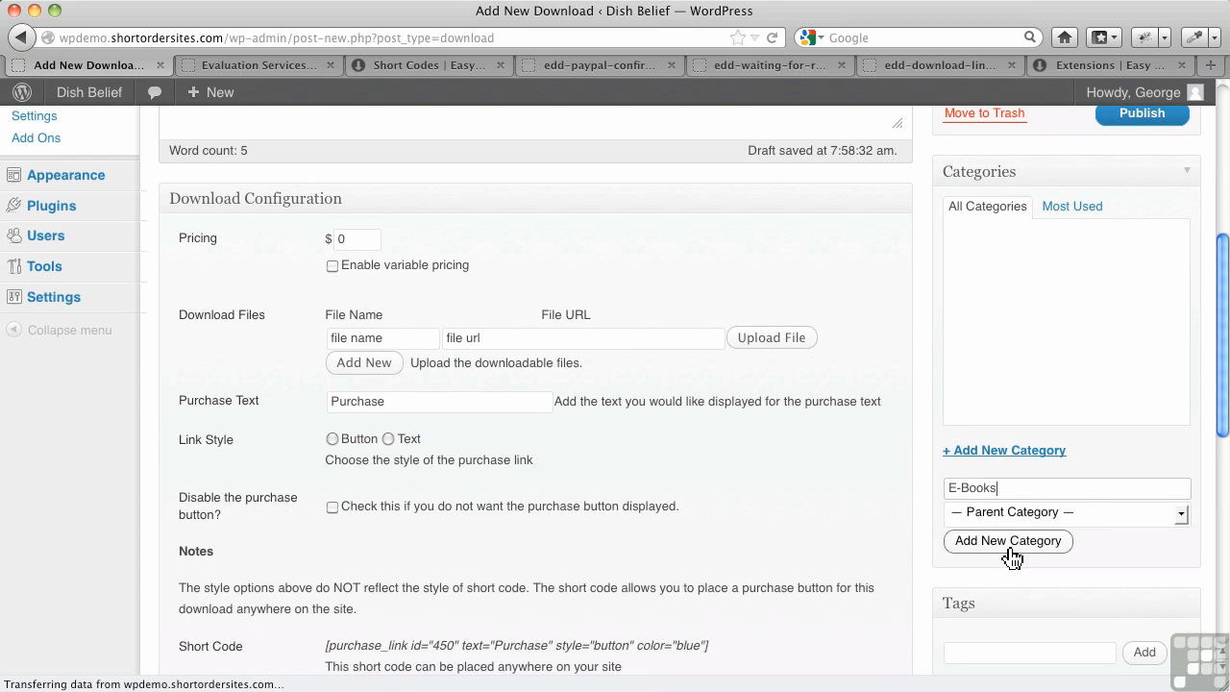
{"action": "scroll", "coordinate": [1021, 294], "scroll_direction": "up", "scroll_amount": 3}
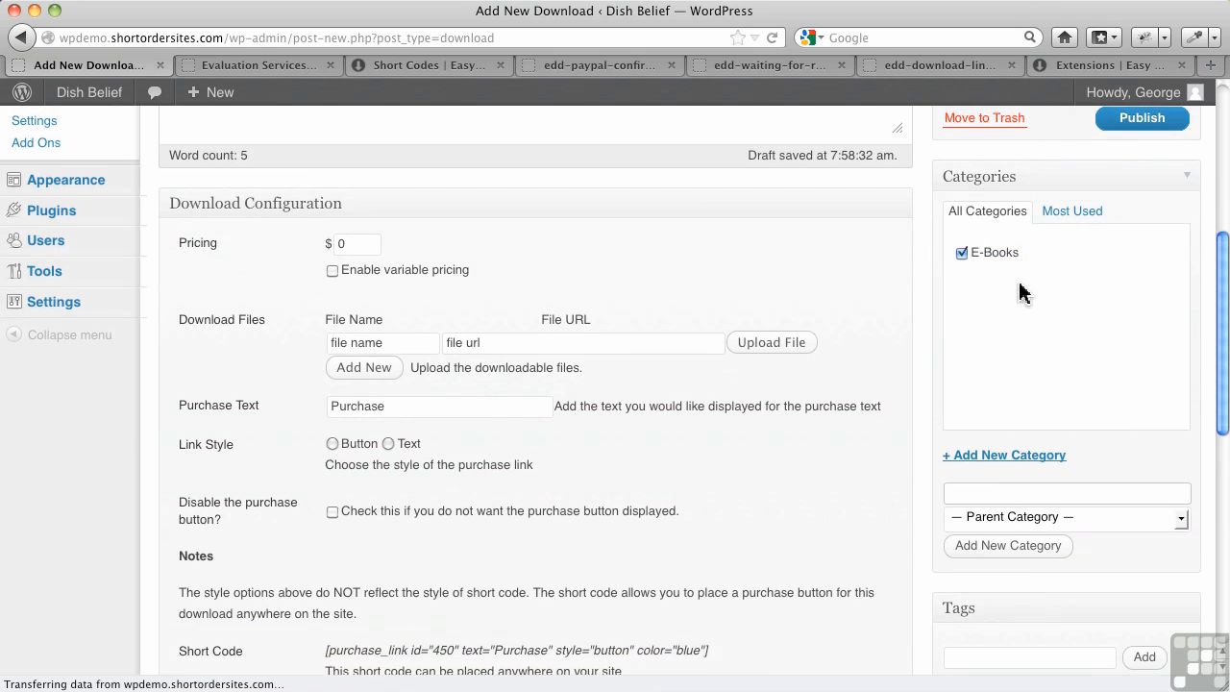
Set the download's price to $1.00 and briefly switch variable pricing on and off to view its fields.
{"action": "scroll", "coordinate": [435, 403], "scroll_direction": "down", "scroll_amount": 3}
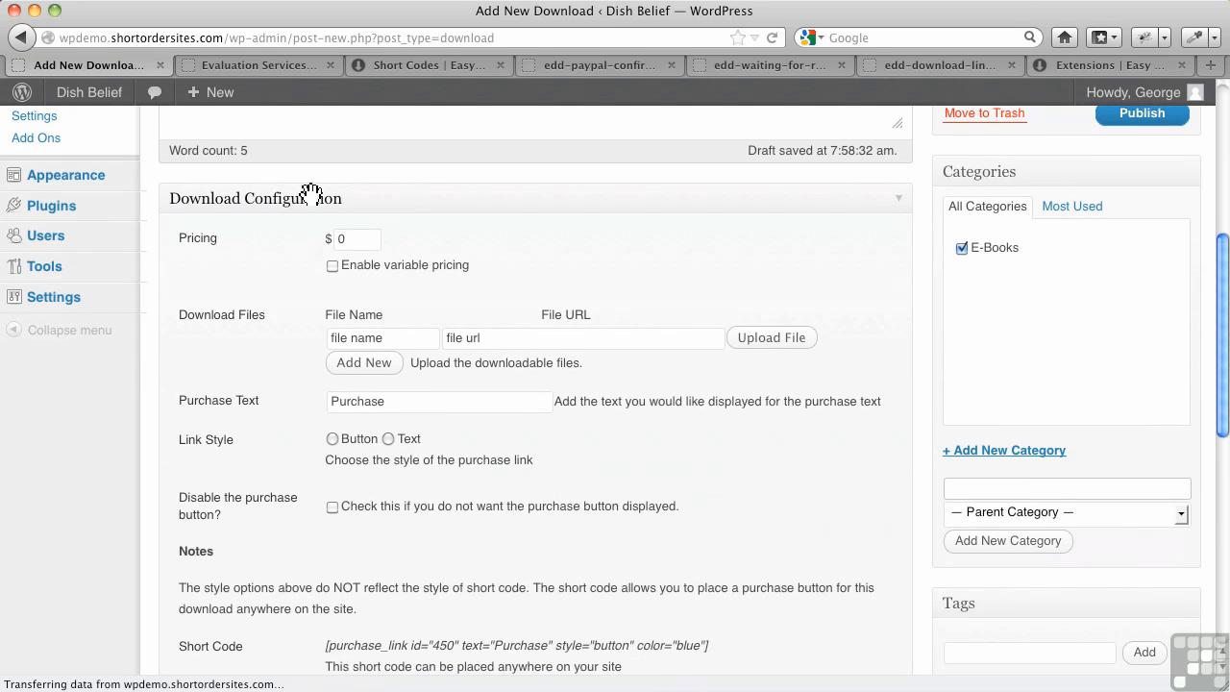
{"action": "left_click", "coordinate": [340, 245]}
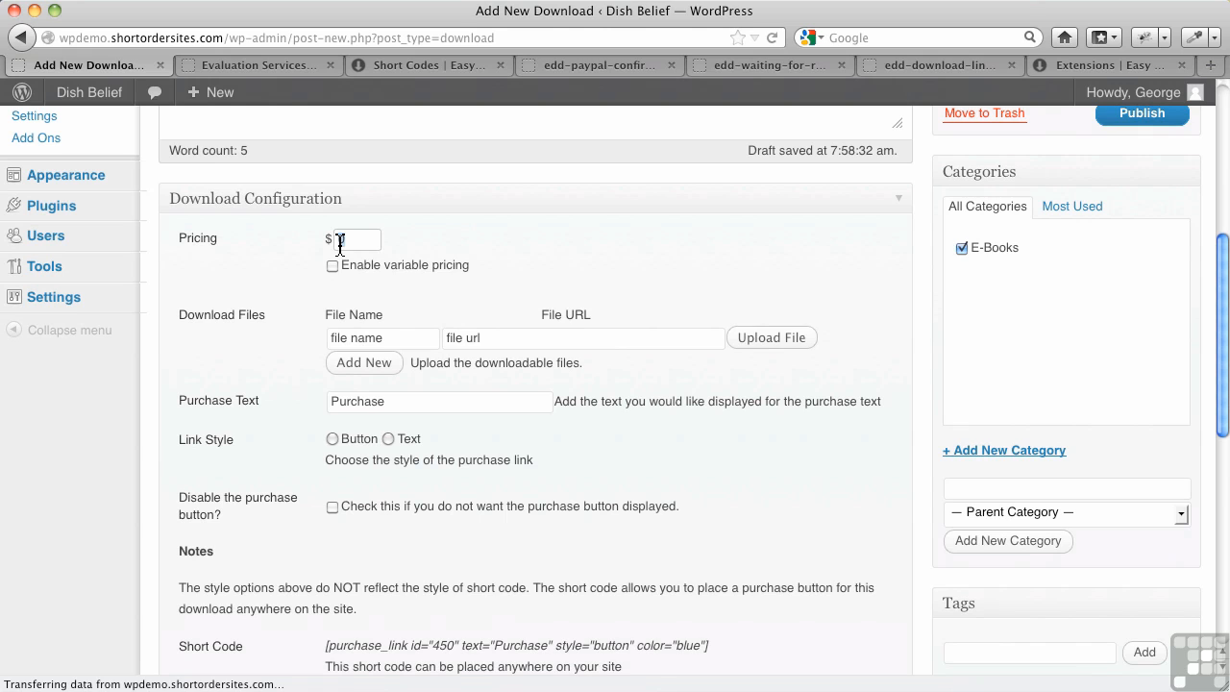
{"action": "type", "text": "1."}
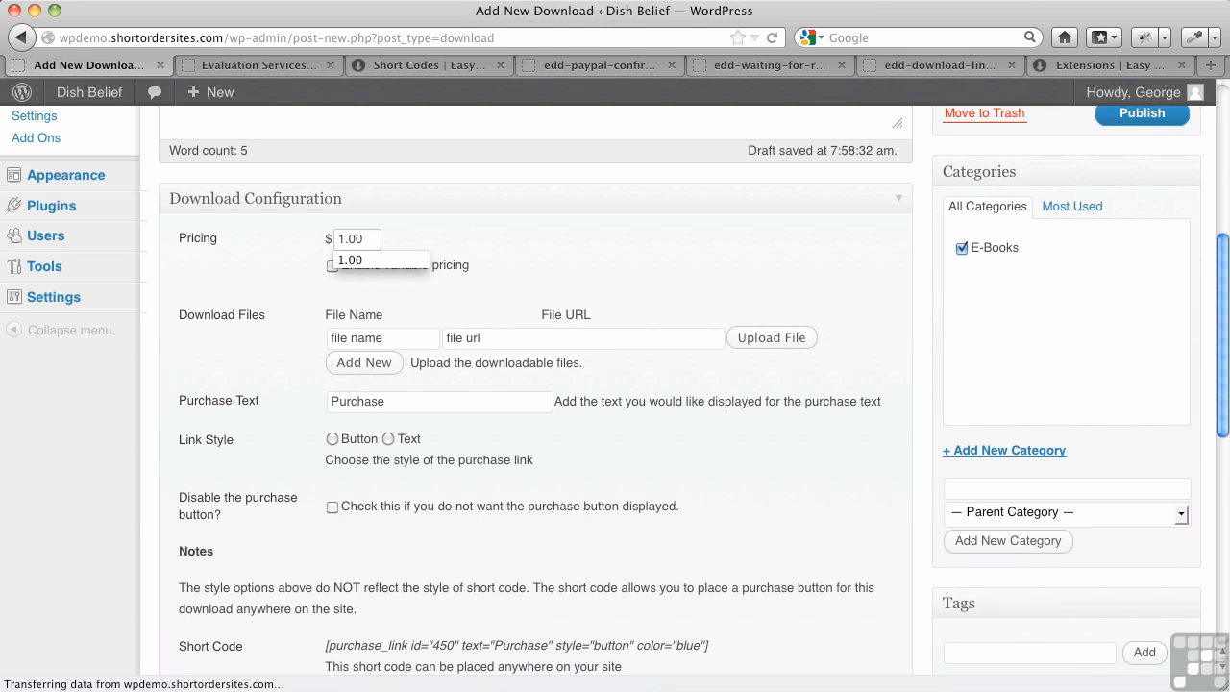
{"action": "left_click", "coordinate": [506, 240]}
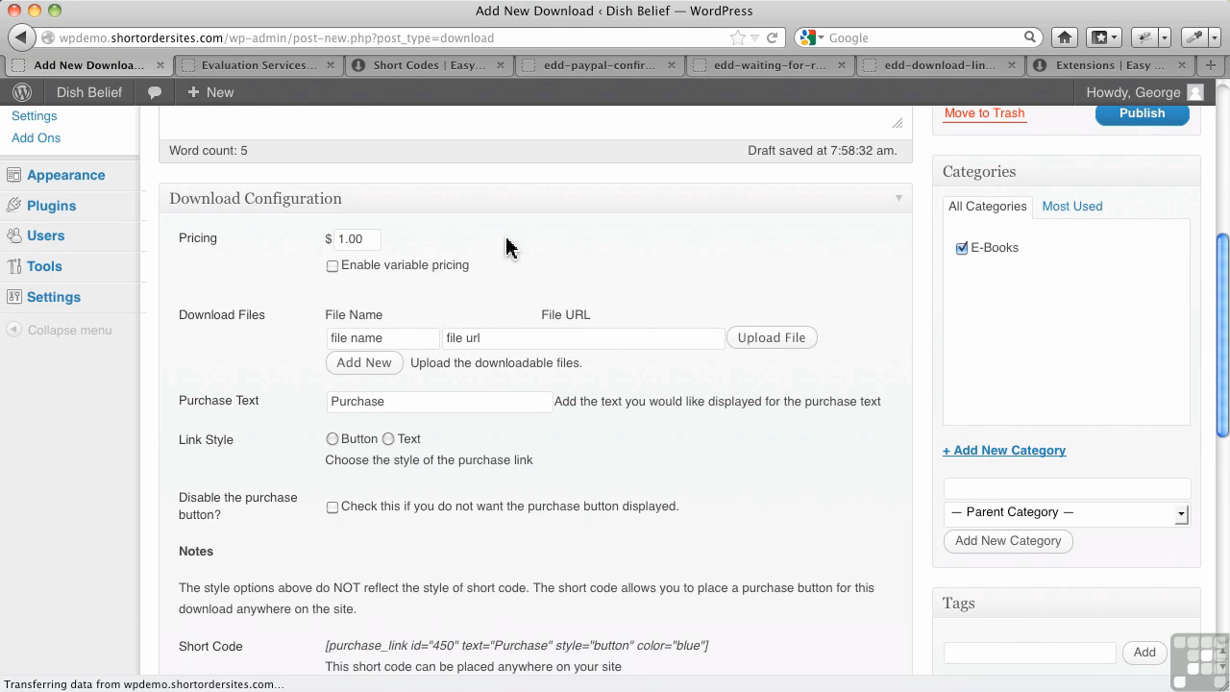
{"action": "left_click", "coordinate": [332, 267]}
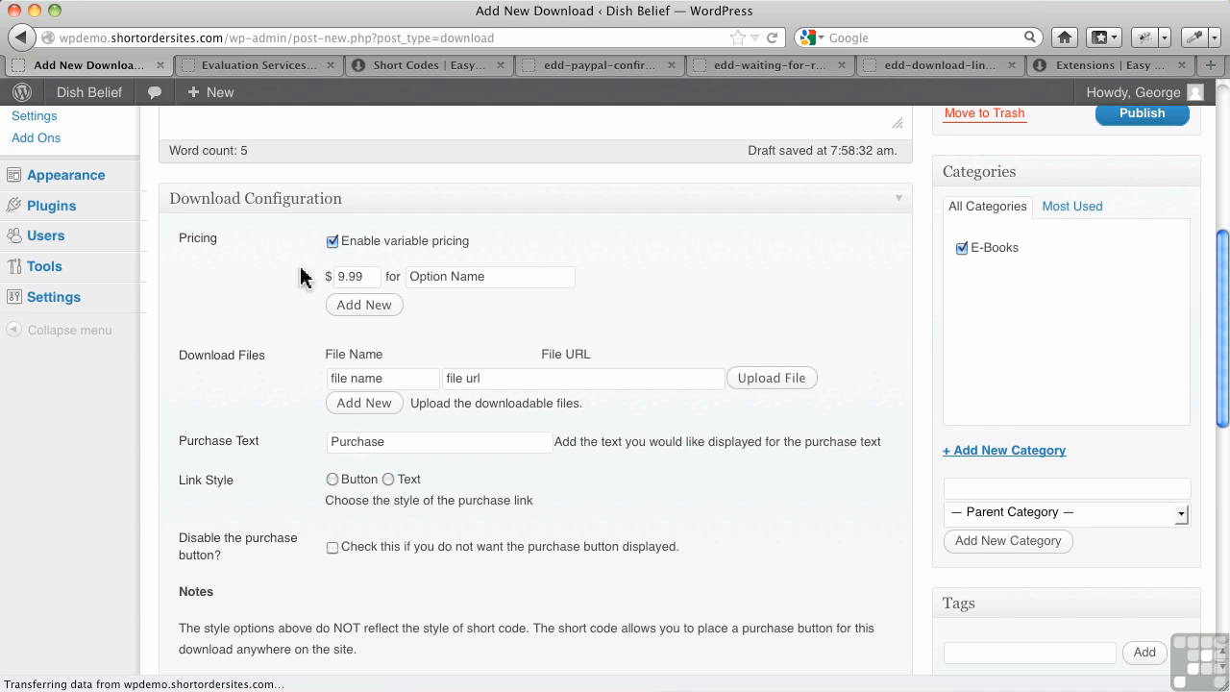
{"action": "left_click", "coordinate": [329, 243]}
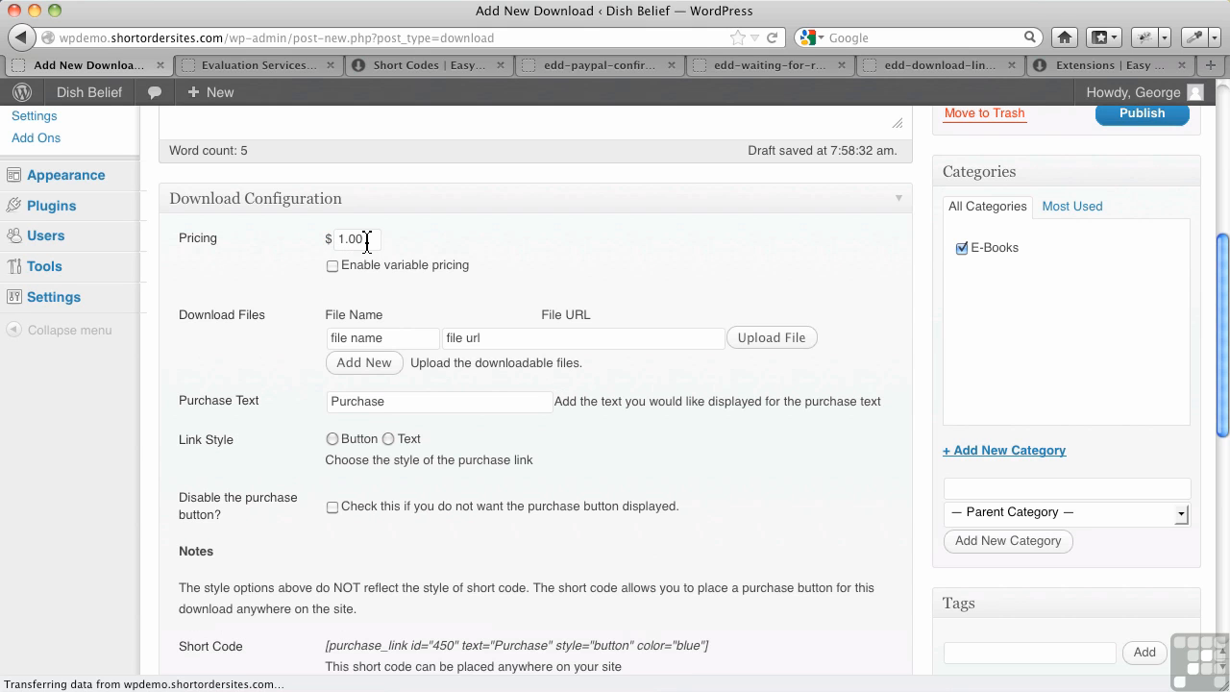
Name the downloadable file "Antique Dinnerware" in the download configuration.
{"action": "left_click", "coordinate": [375, 343]}
{"action": "left_click", "coordinate": [391, 343]}
{"action": "type", "text": "Antique D"}
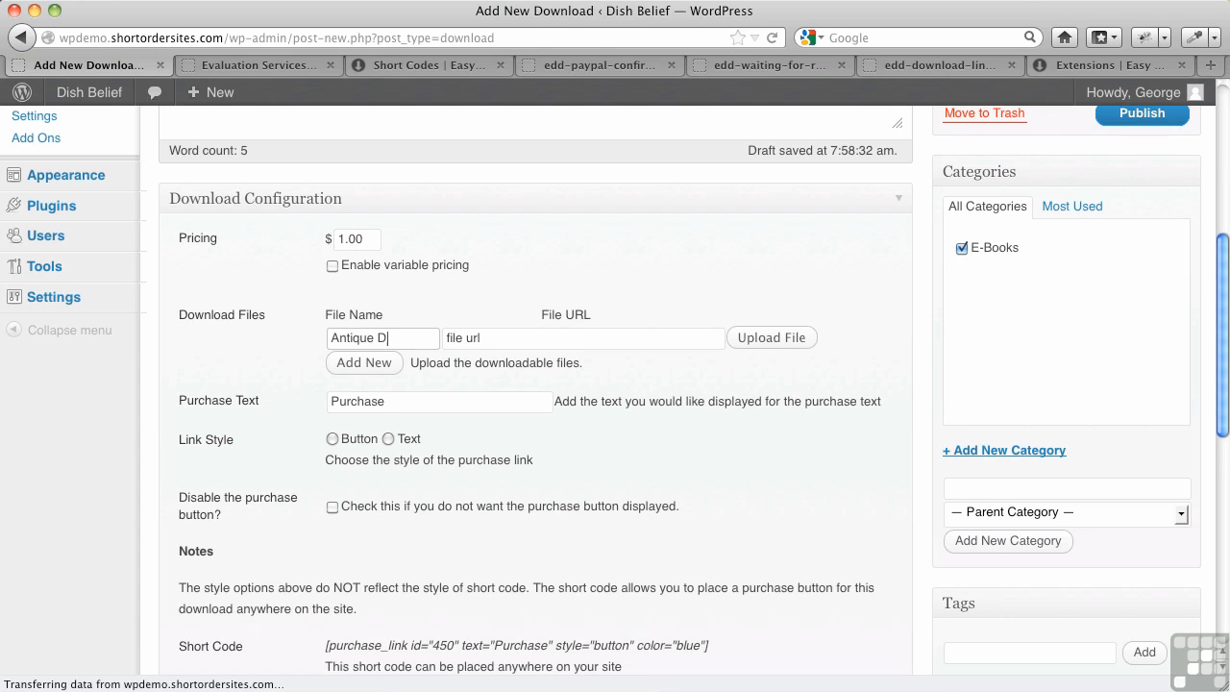
{"action": "type", "text": "innerware"}
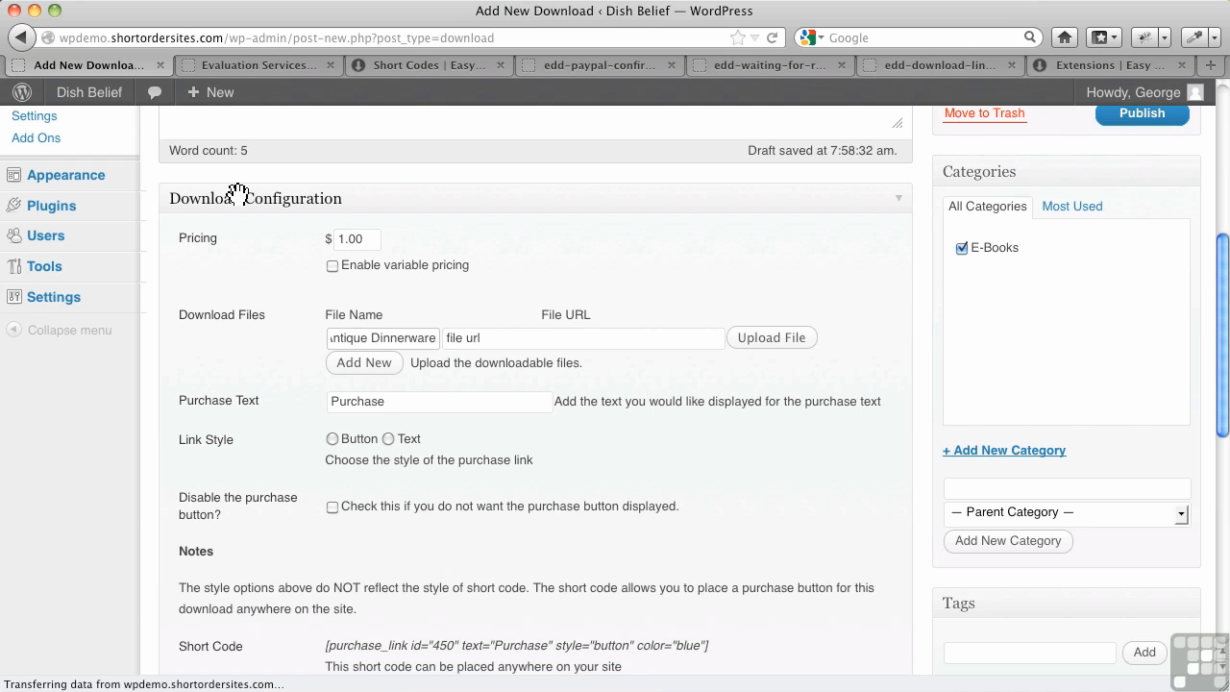
Upload guide-to-antique-dinnerware.pdf from the computer and use it as the product's downloadable file.
{"action": "left_click", "coordinate": [748, 344]}
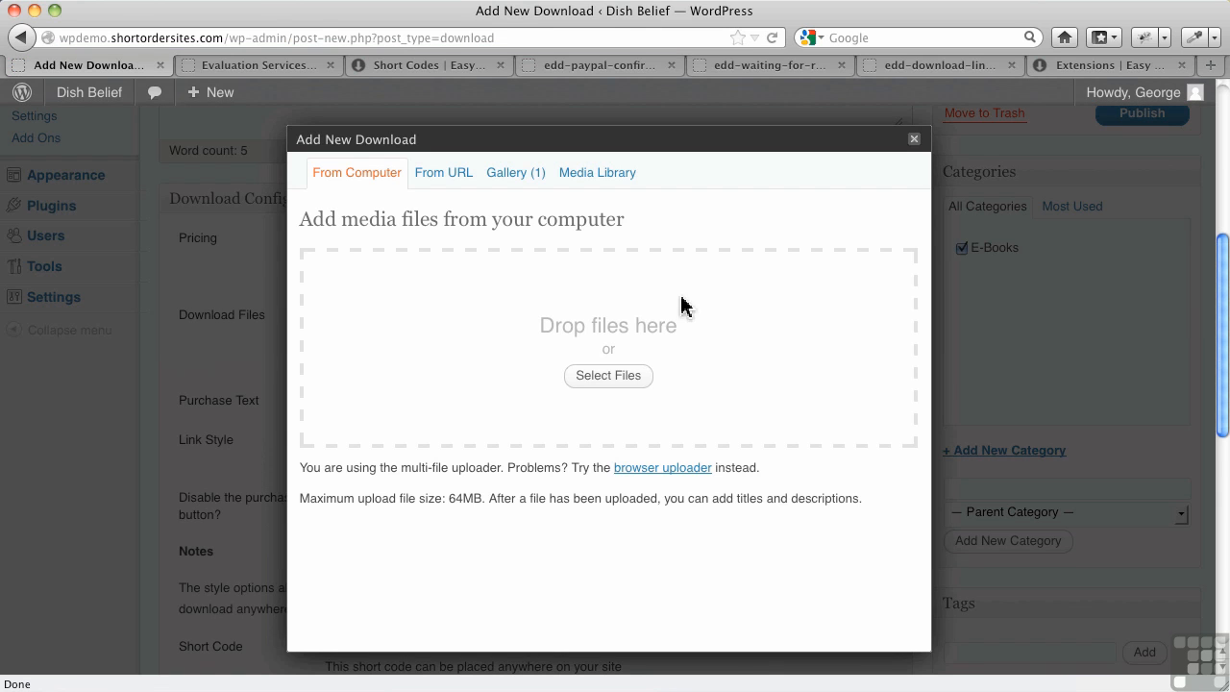
{"action": "left_click", "coordinate": [624, 381]}
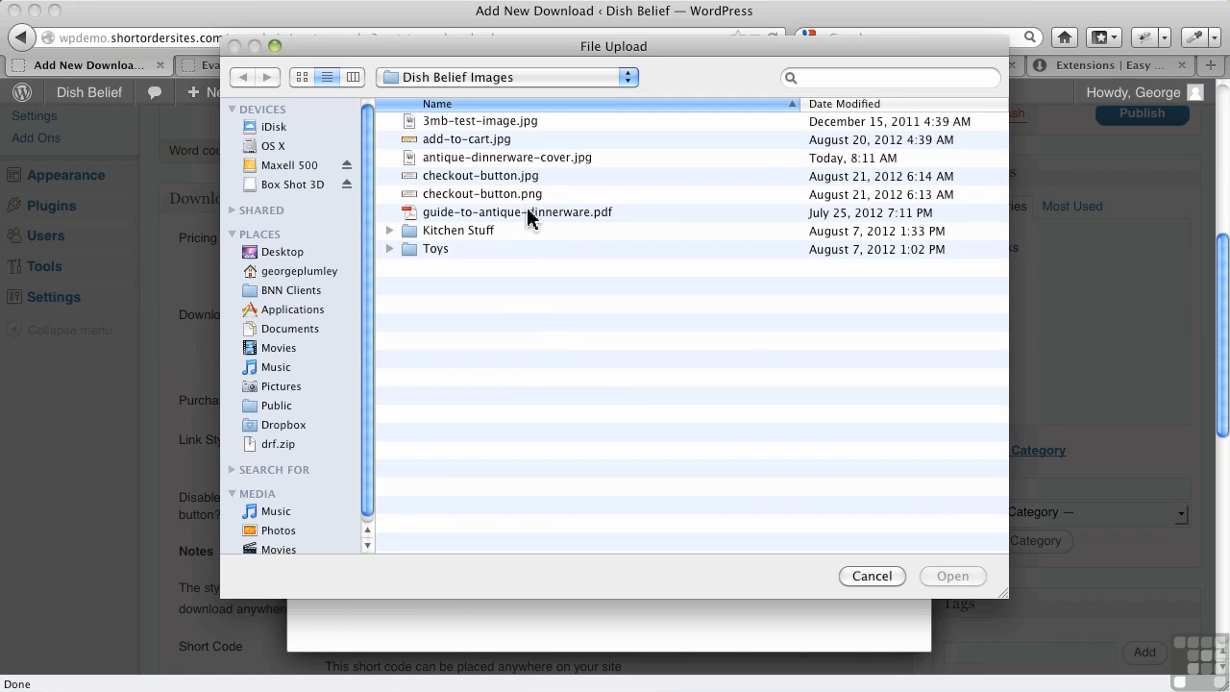
{"action": "left_click", "coordinate": [528, 213]}
{"action": "left_click", "coordinate": [975, 576]}
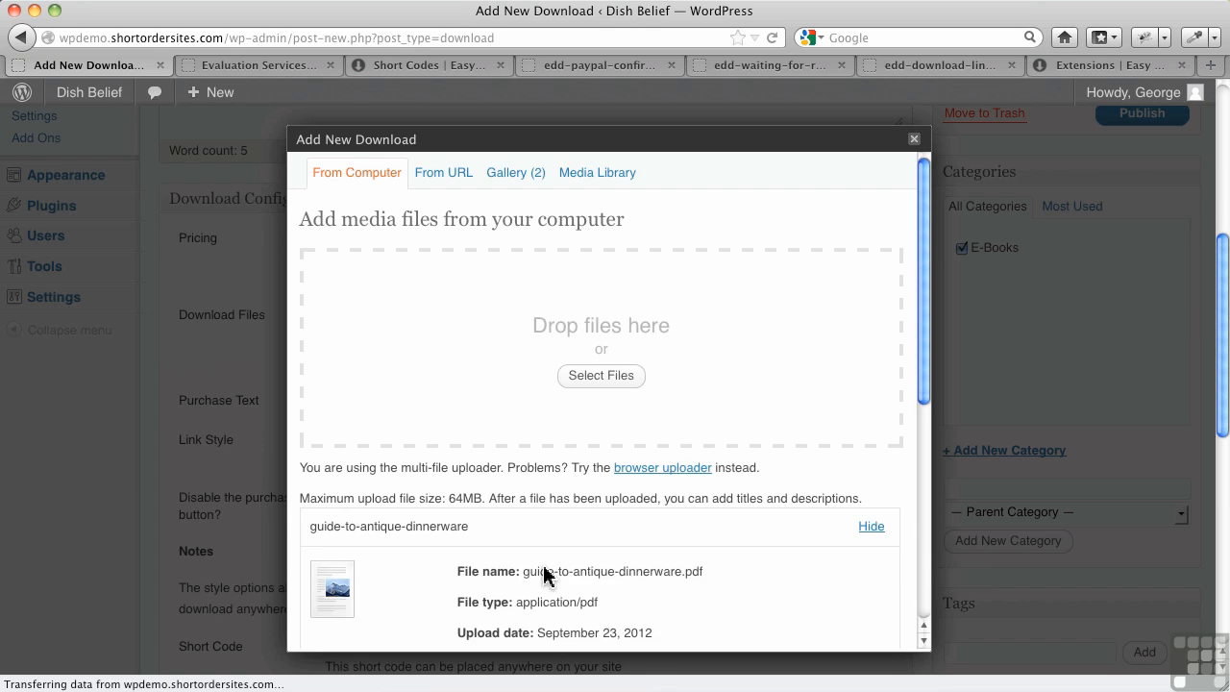
{"action": "scroll", "coordinate": [546, 572], "scroll_direction": "down", "scroll_amount": 4}
{"action": "scroll", "coordinate": [553, 550], "scroll_direction": "down", "scroll_amount": 4}
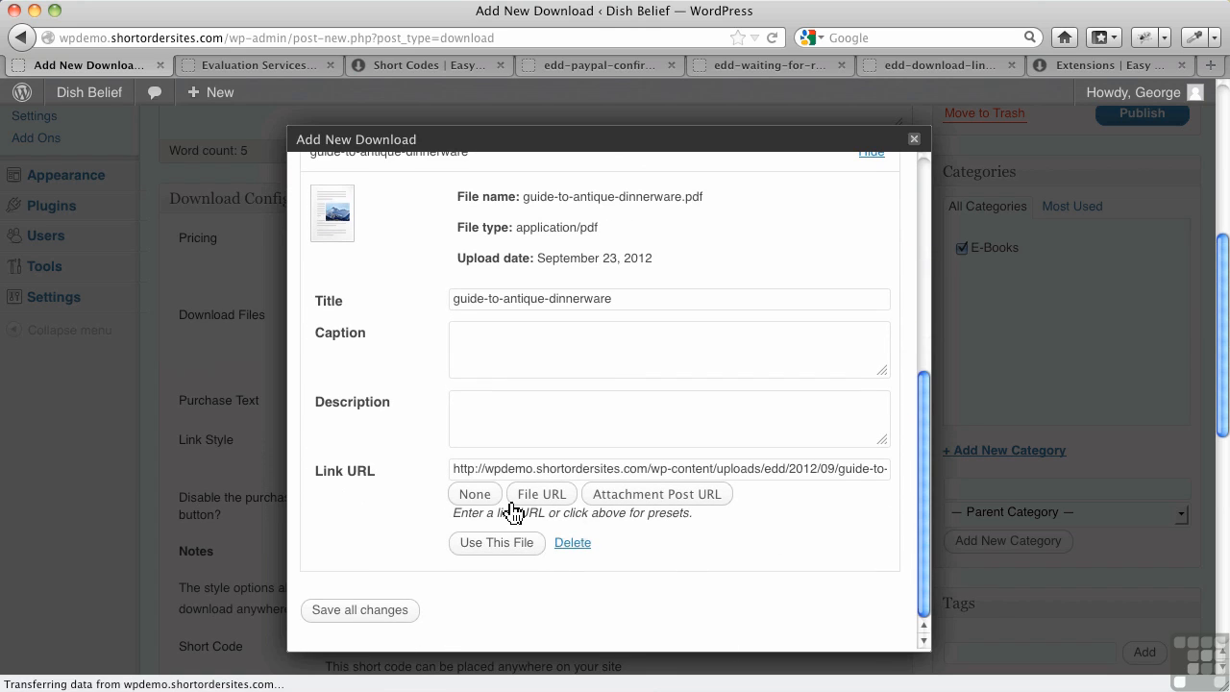
{"action": "left_click", "coordinate": [498, 543]}
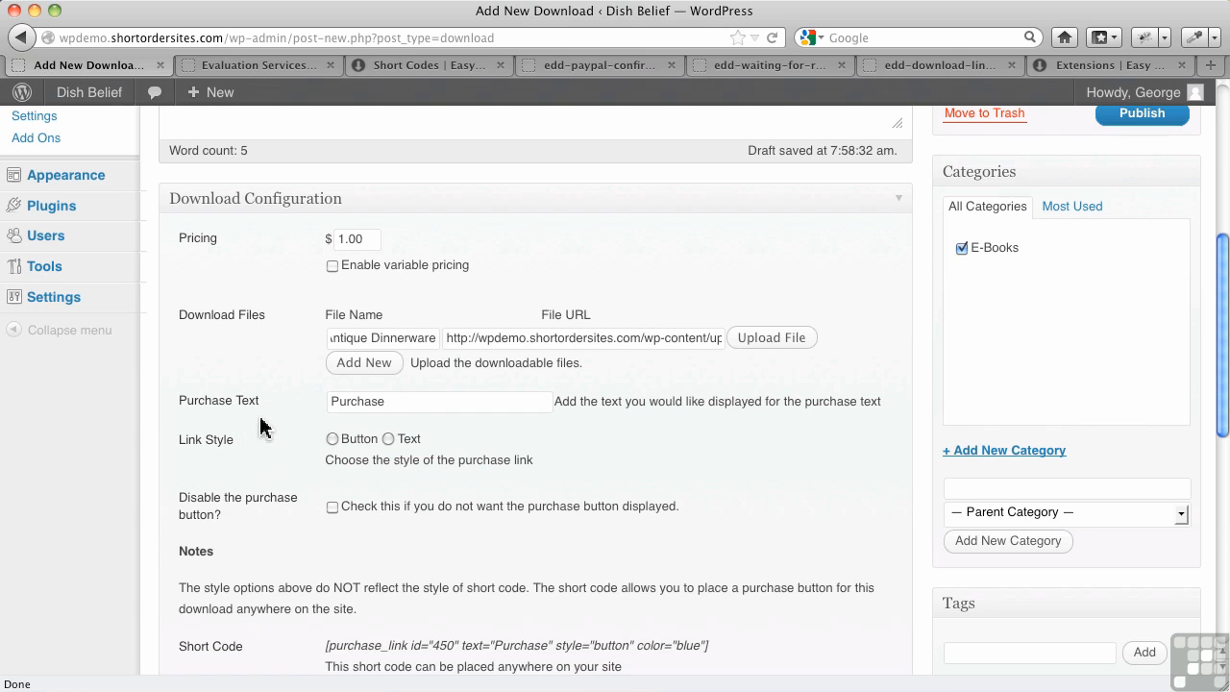
Set the download's purchase text to "Buy the Book".
{"action": "left_click", "coordinate": [412, 405]}
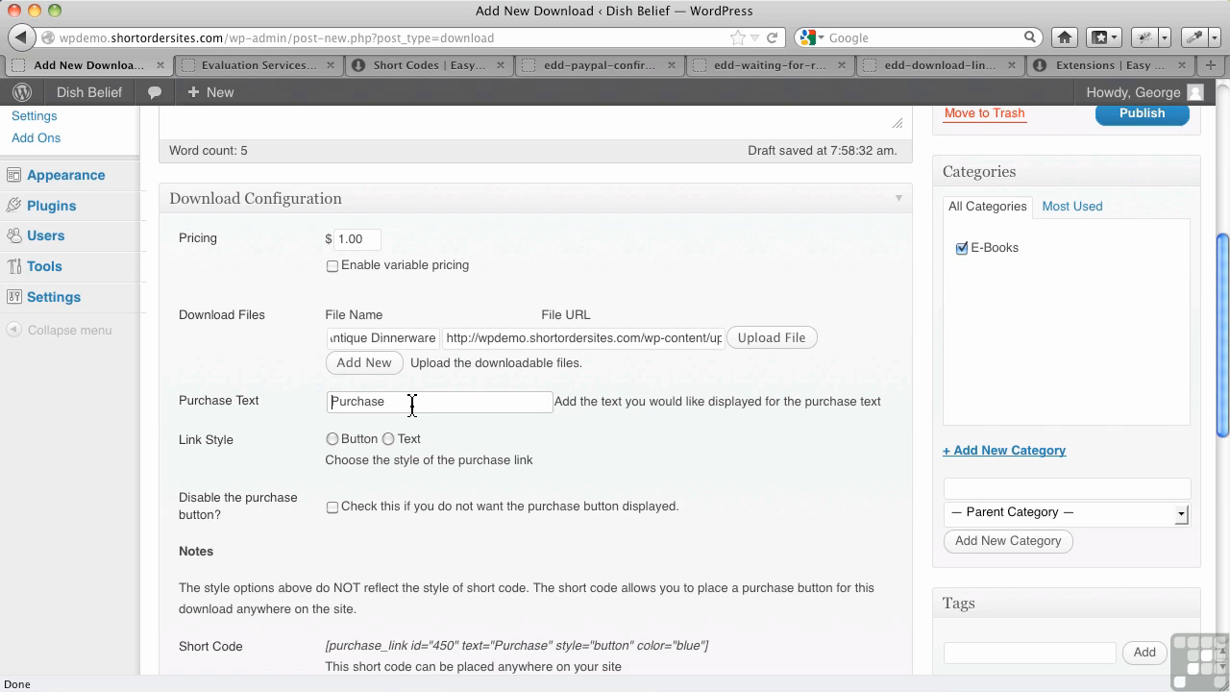
{"action": "type", "text": "B"}
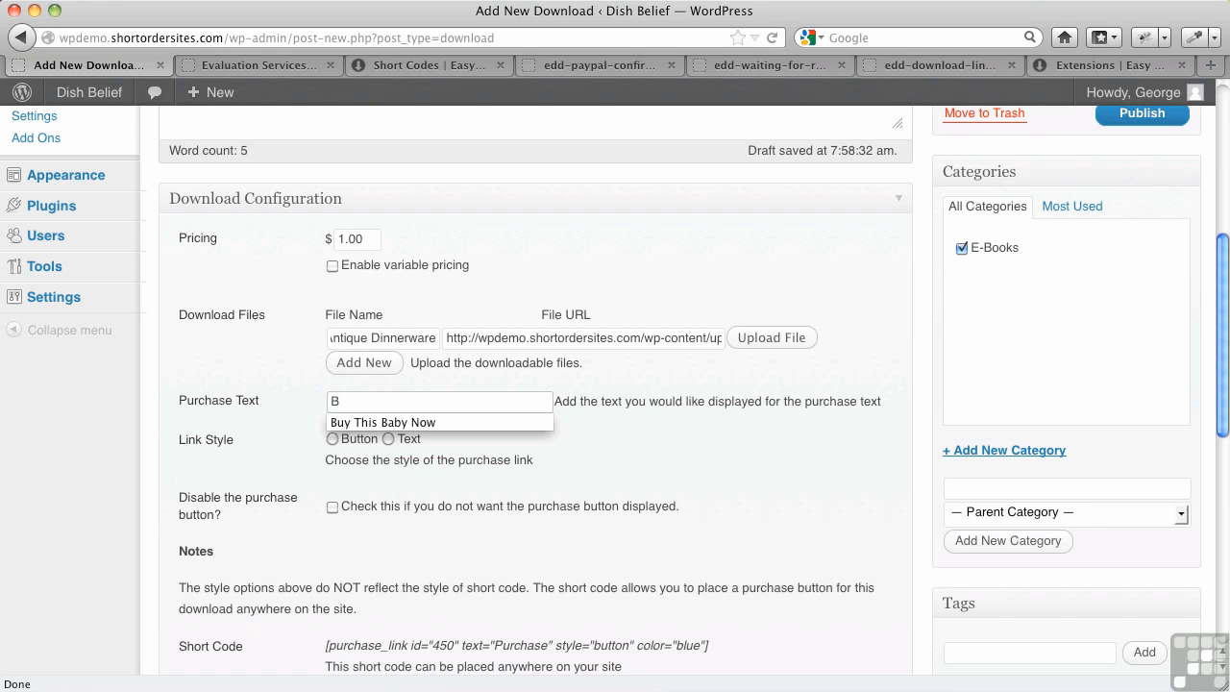
{"action": "type", "text": "uy the Boo"}
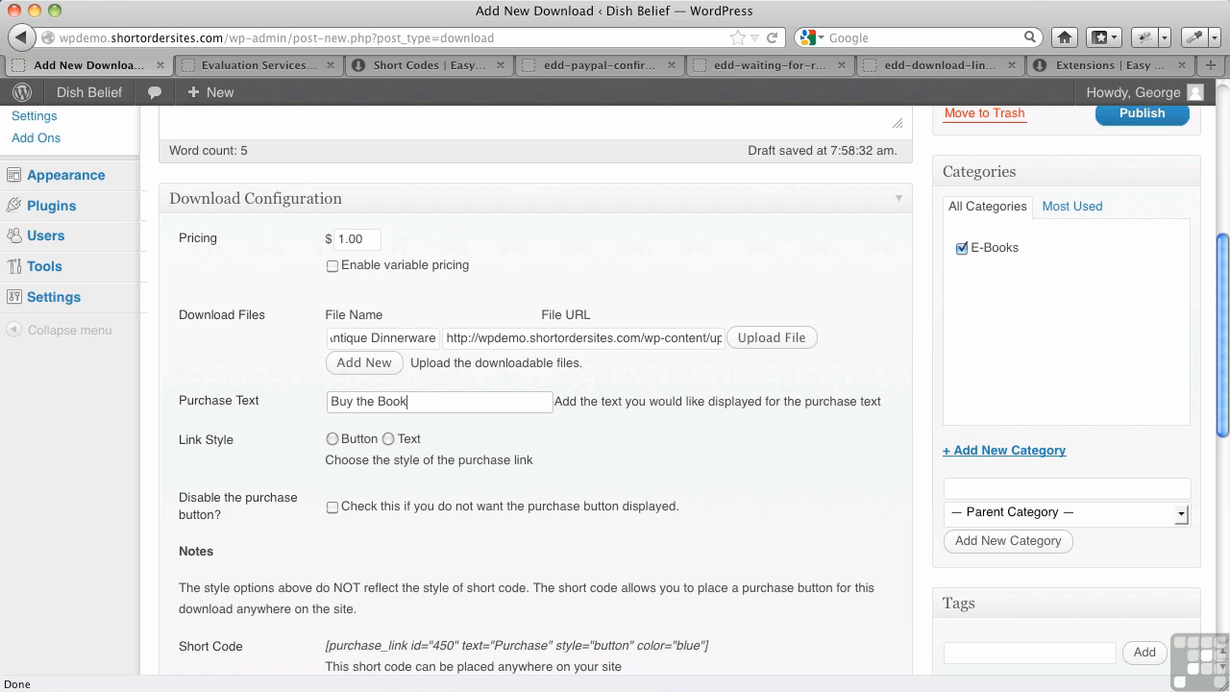
{"action": "type", "text": "k"}
{"action": "left_click", "coordinate": [583, 426]}
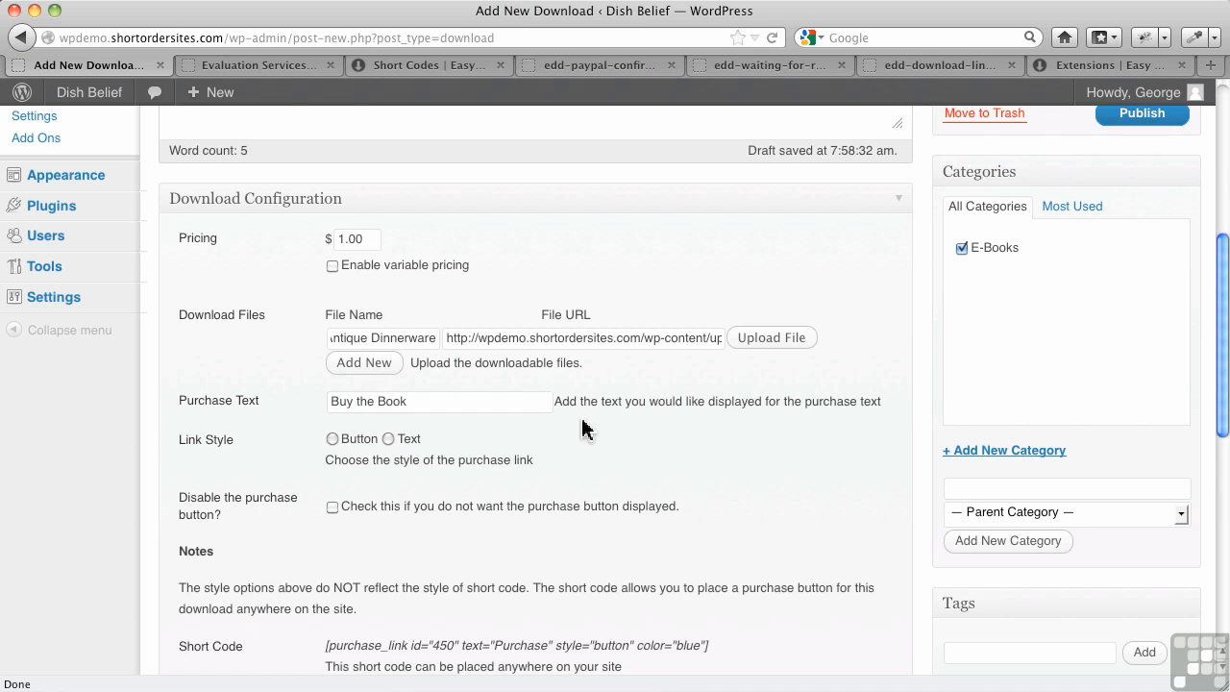
Set the purchase link style to Button with the color Green.
{"action": "left_click", "coordinate": [332, 439]}
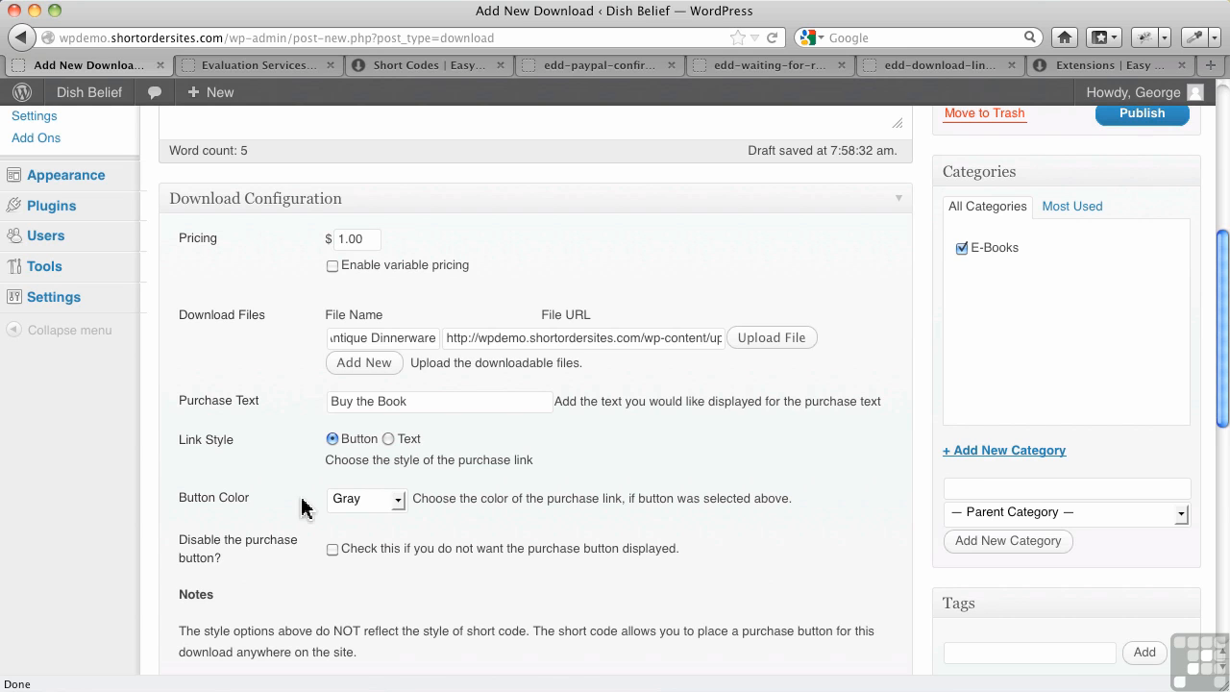
{"action": "left_click", "coordinate": [401, 507]}
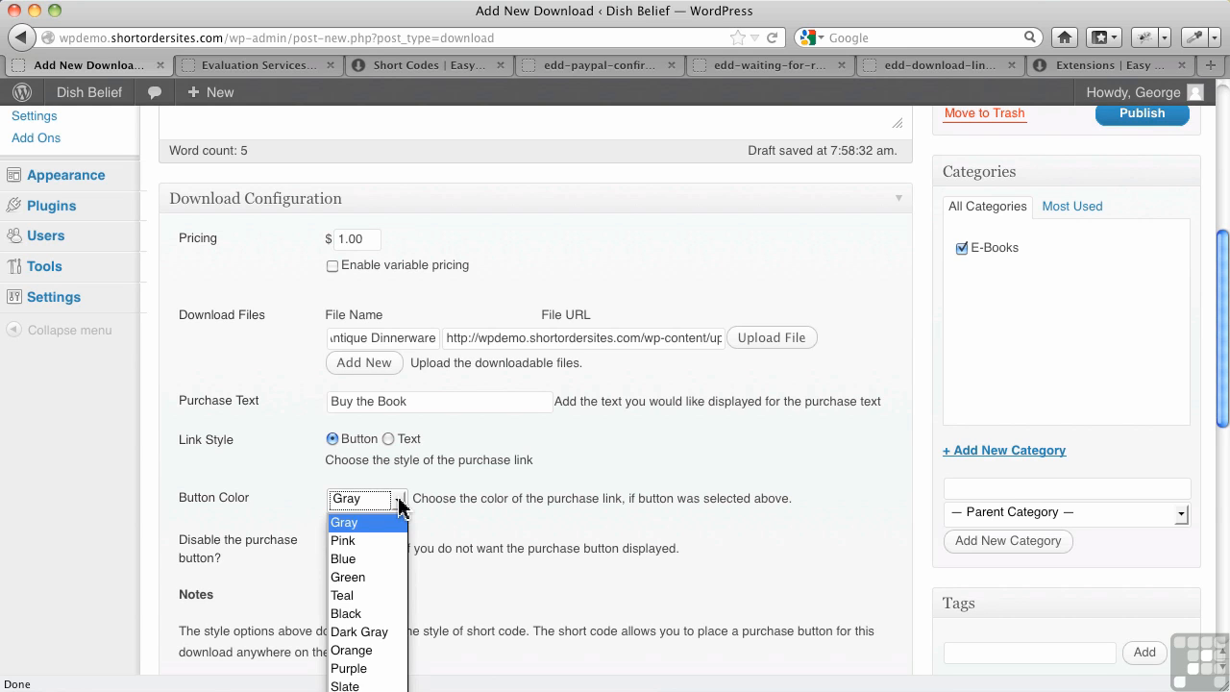
{"action": "left_click", "coordinate": [375, 578]}
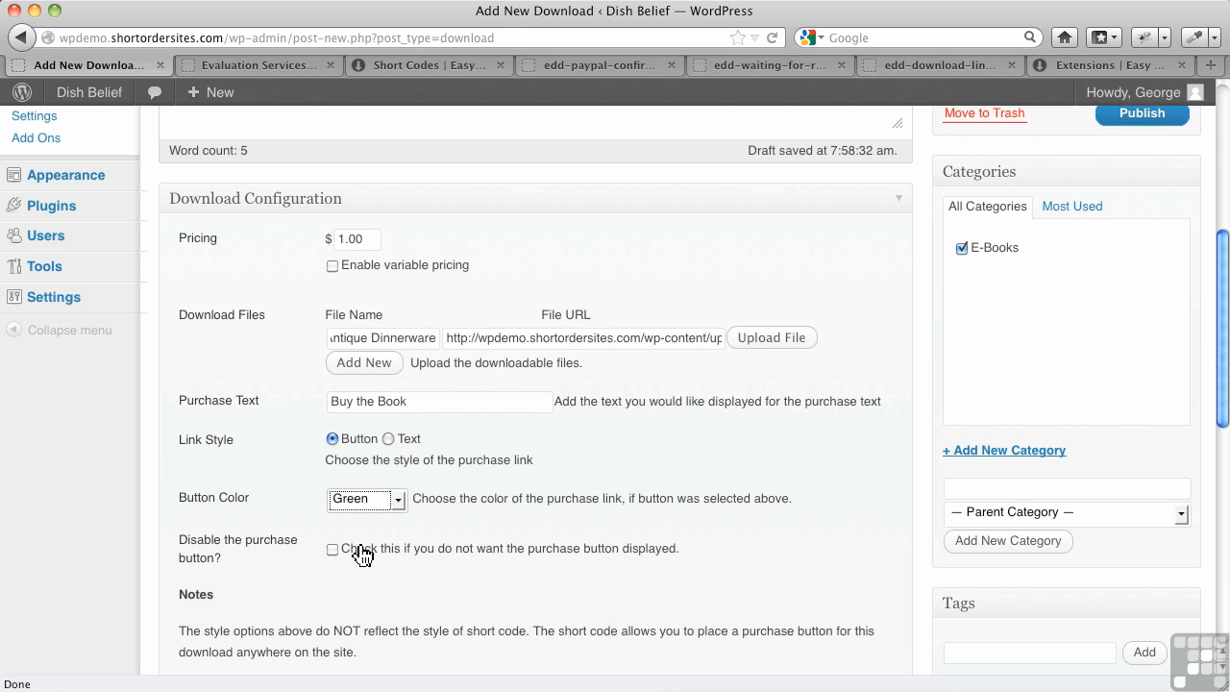
Review the remaining download configuration, product notes and log sections, and publish the download.
{"action": "scroll", "coordinate": [352, 583], "scroll_direction": "down", "scroll_amount": 2}
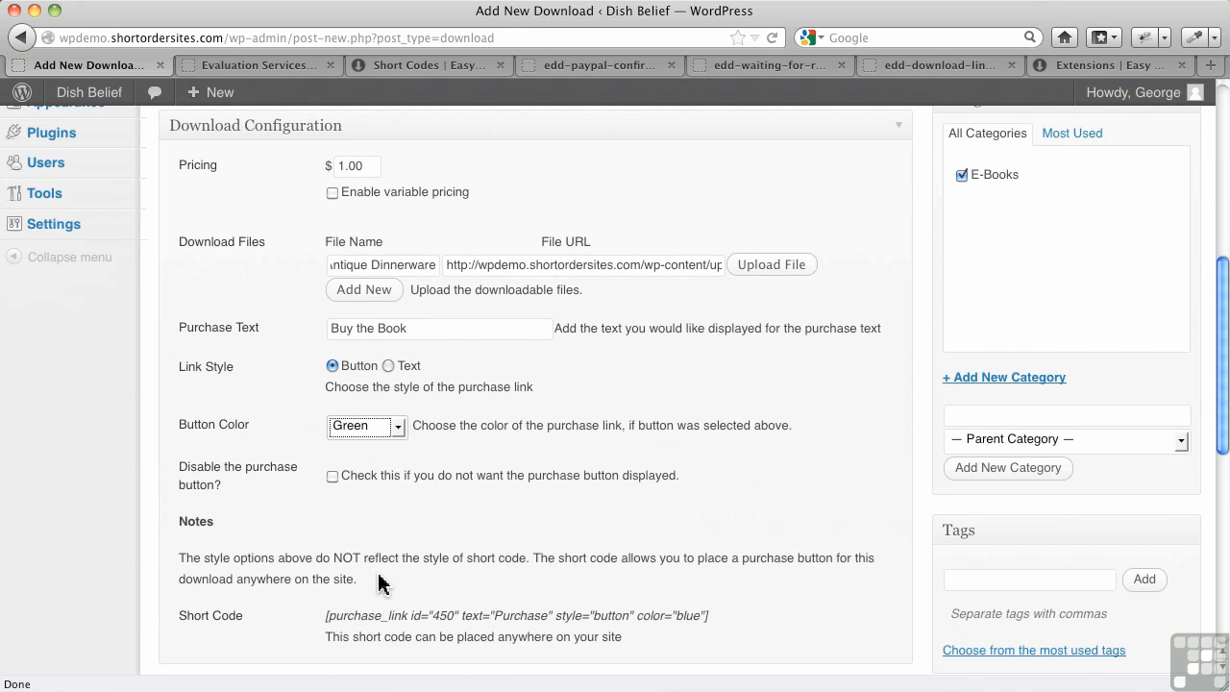
{"action": "scroll", "coordinate": [382, 583], "scroll_direction": "down", "scroll_amount": 3}
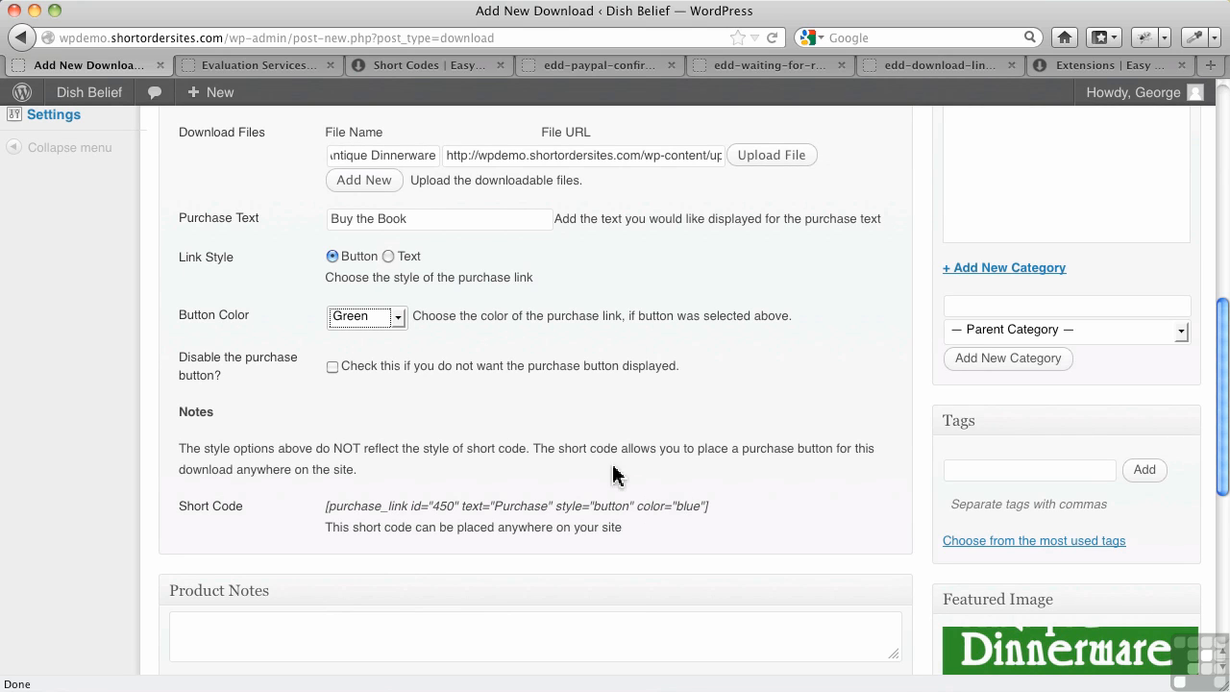
{"action": "scroll", "coordinate": [646, 441], "scroll_direction": "down", "scroll_amount": 5}
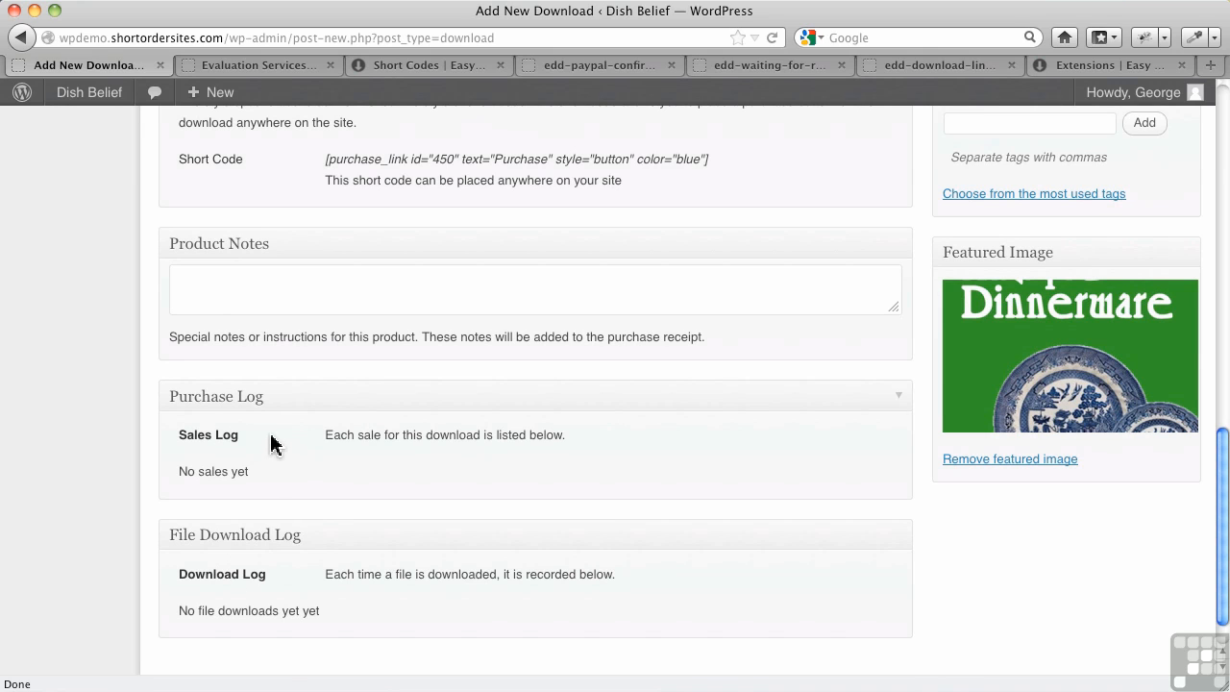
{"action": "scroll", "coordinate": [279, 423], "scroll_direction": "up", "scroll_amount": 4}
{"action": "left_click", "coordinate": [267, 481]}
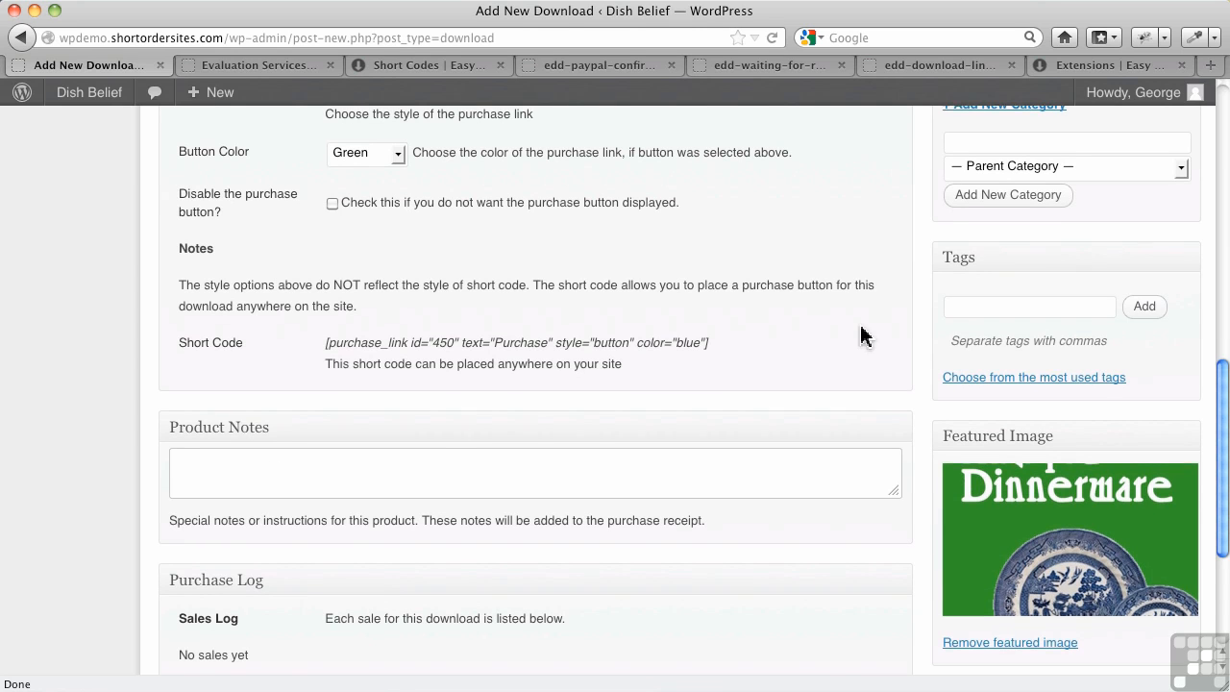
{"action": "scroll", "coordinate": [860, 332], "scroll_direction": "up", "scroll_amount": 10}
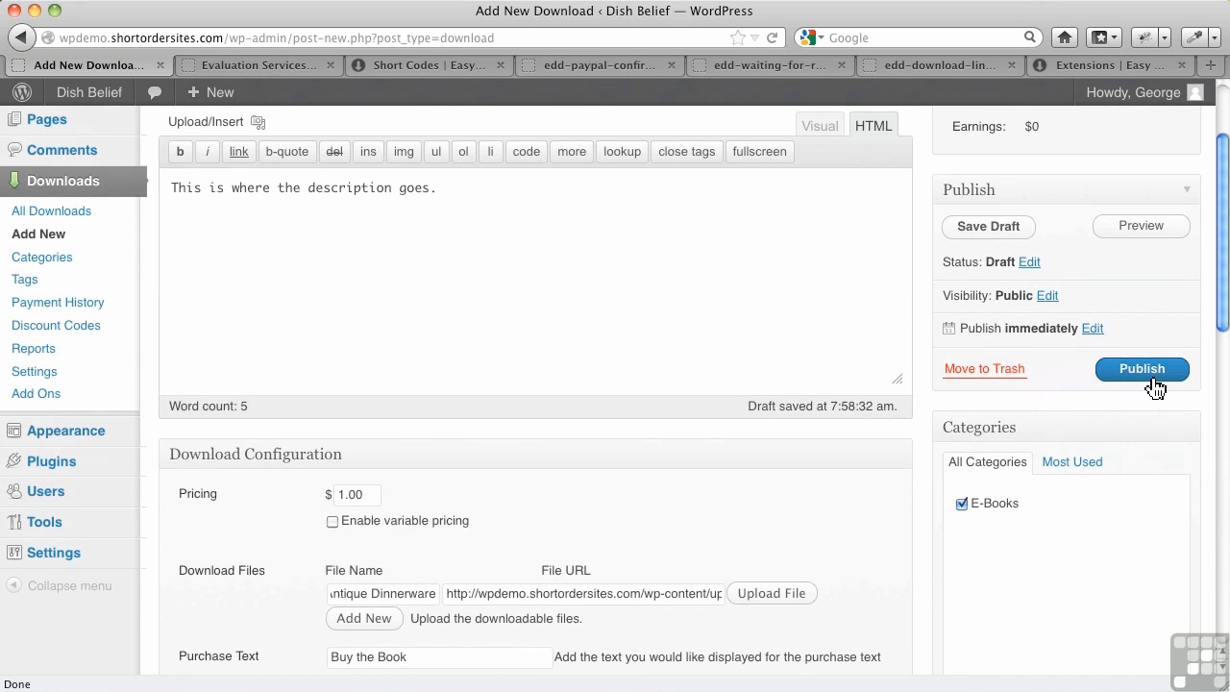
{"action": "left_click", "coordinate": [1150, 375]}
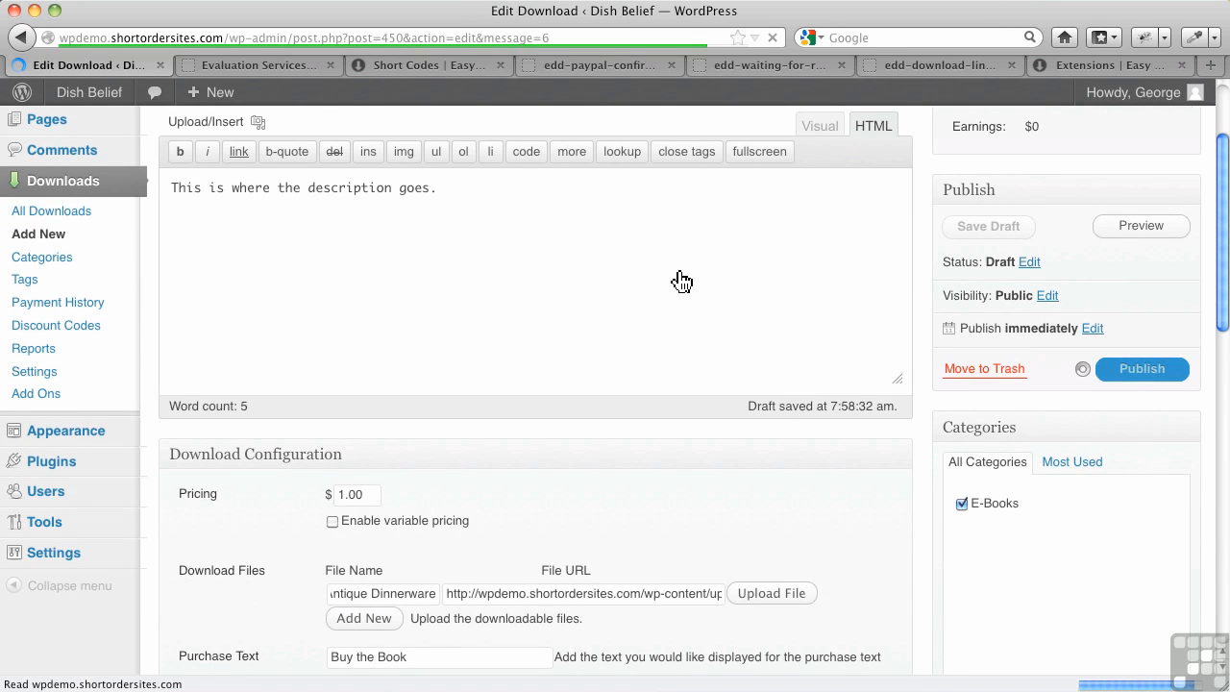
Check the published download's short code and open the list of all downloads.
{"action": "scroll", "coordinate": [560, 414], "scroll_direction": "down", "scroll_amount": 10}
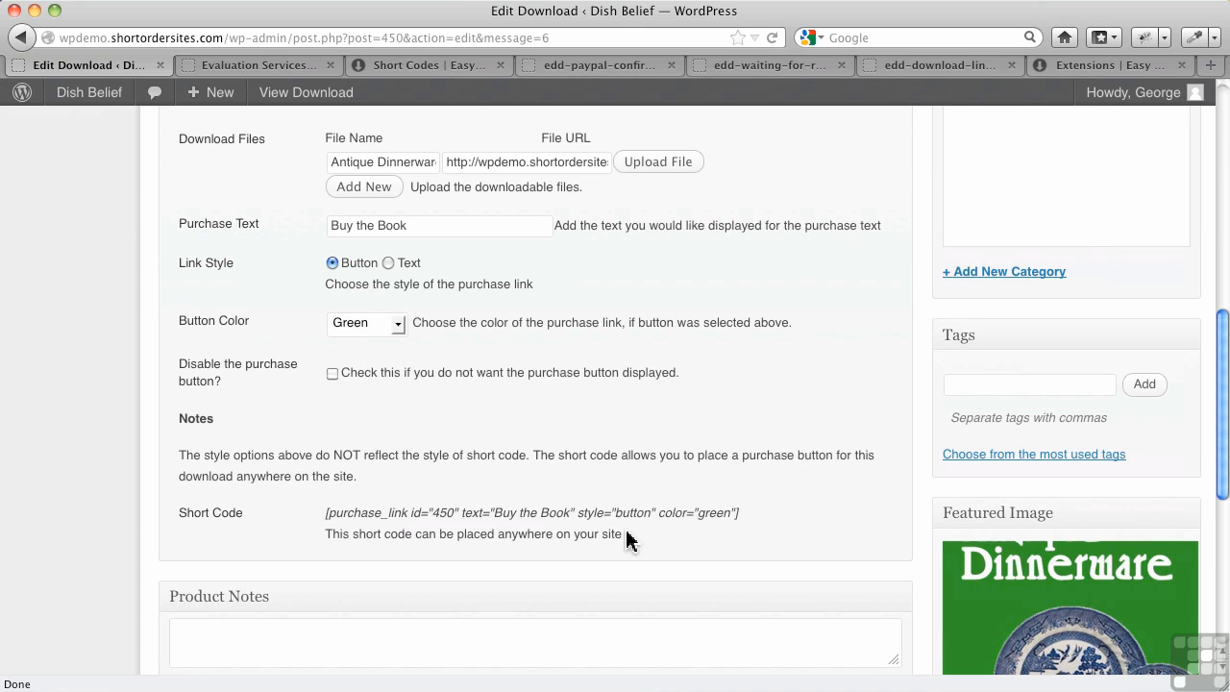
{"action": "scroll", "coordinate": [505, 476], "scroll_direction": "down", "scroll_amount": 1}
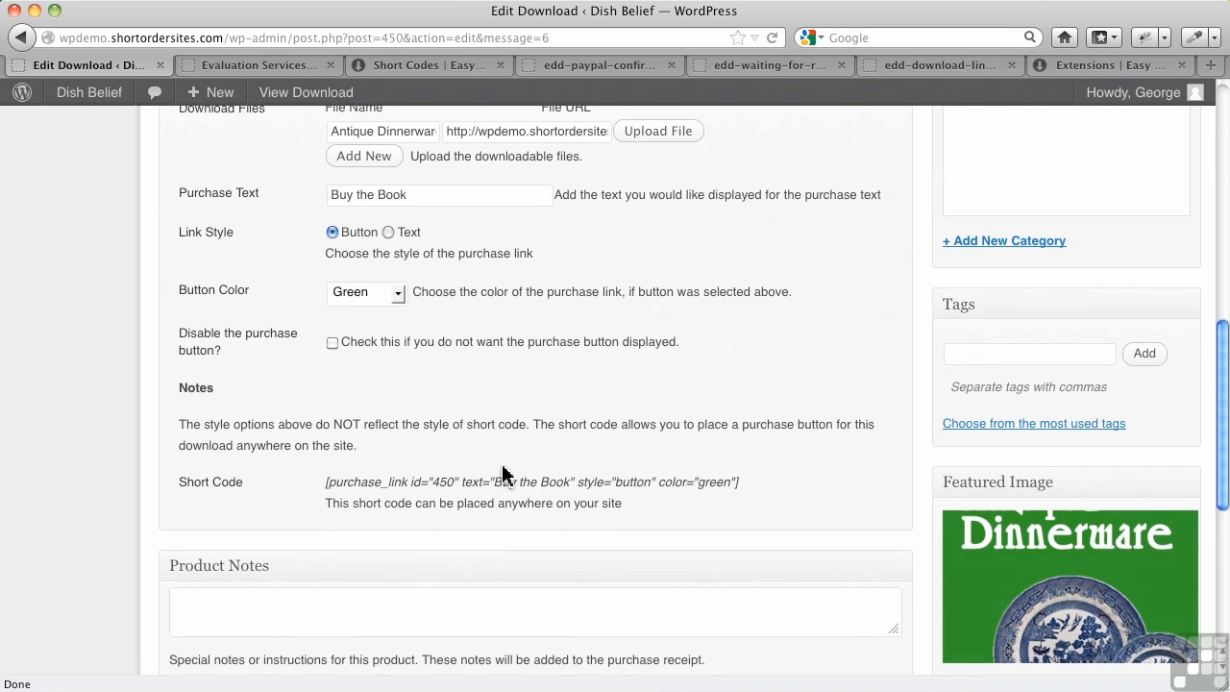
{"action": "scroll", "coordinate": [504, 476], "scroll_direction": "up", "scroll_amount": 15}
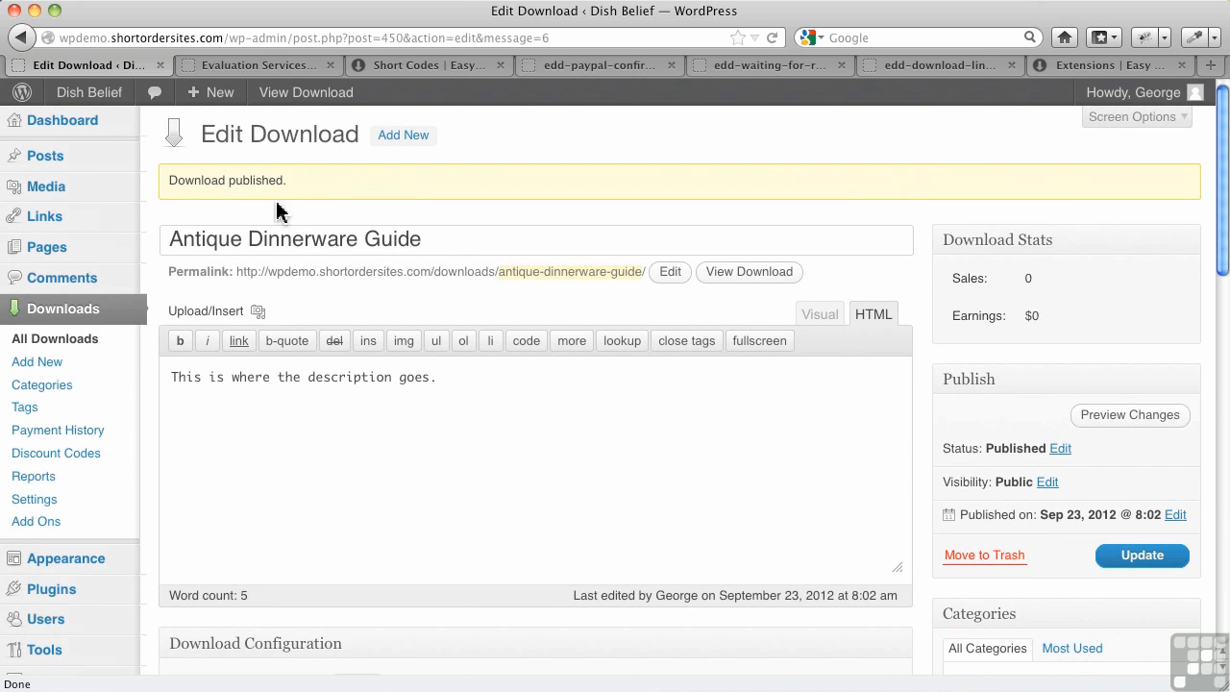
{"action": "left_click", "coordinate": [51, 346]}
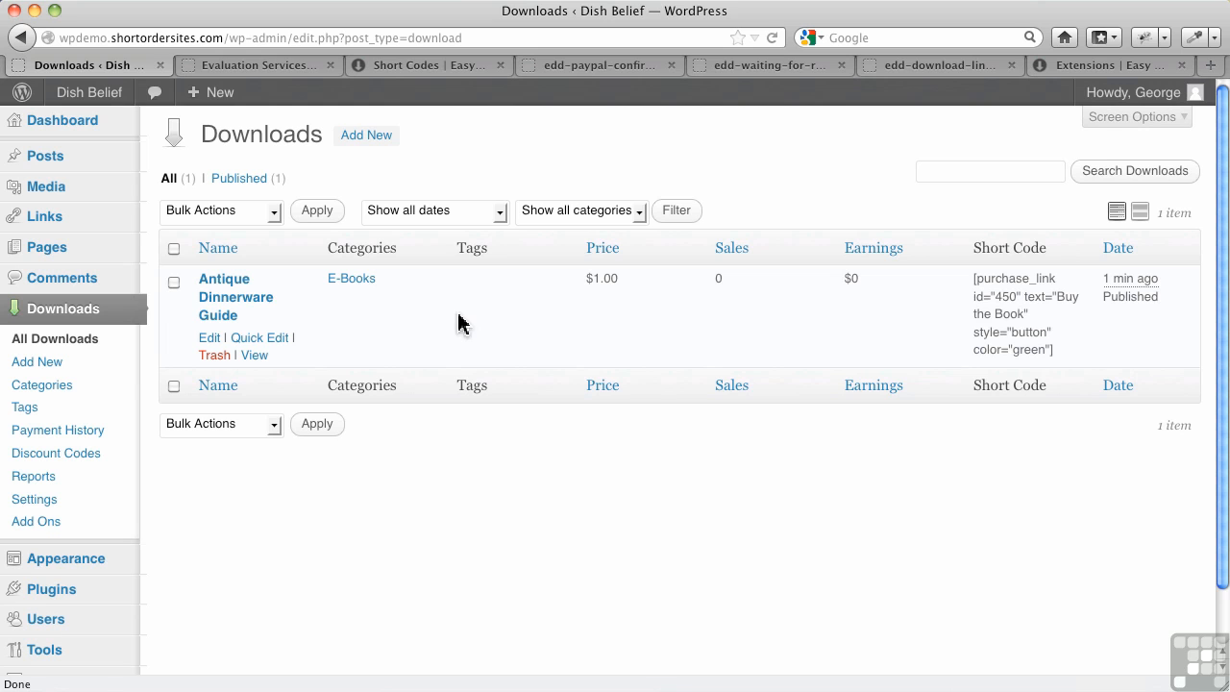
Reload the public site's Evaluation Services page and examine it and the Blog page for the new product.
{"action": "left_click", "coordinate": [269, 67]}
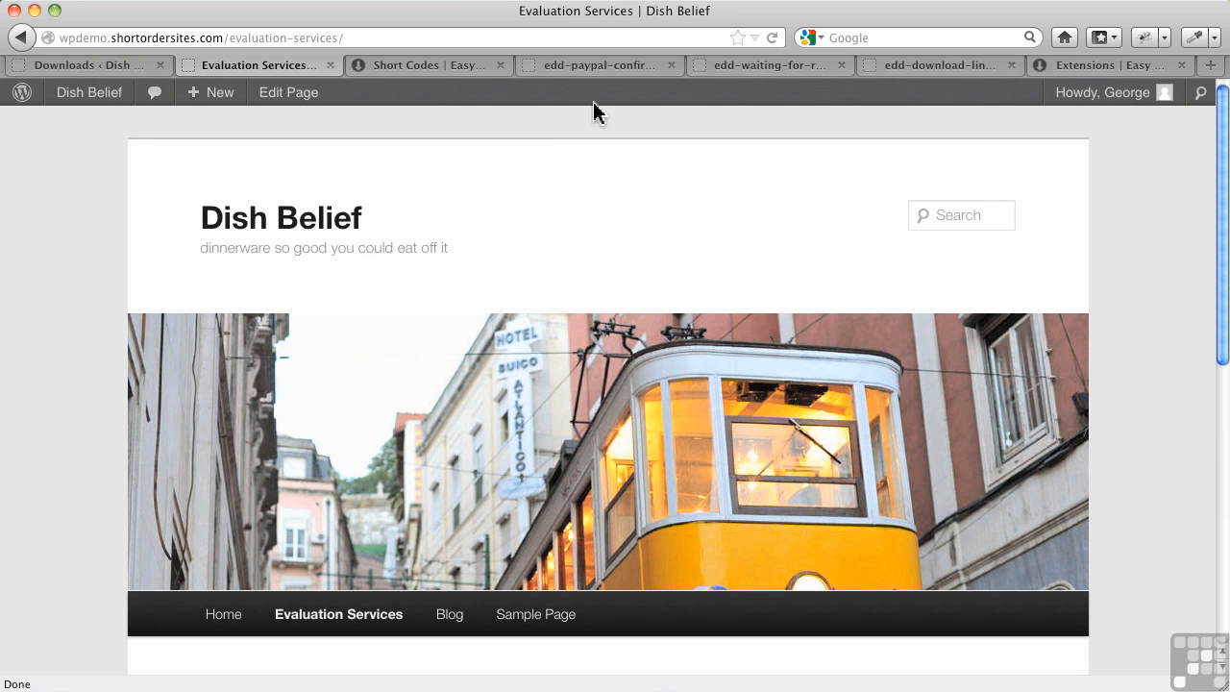
{"action": "left_click", "coordinate": [772, 38]}
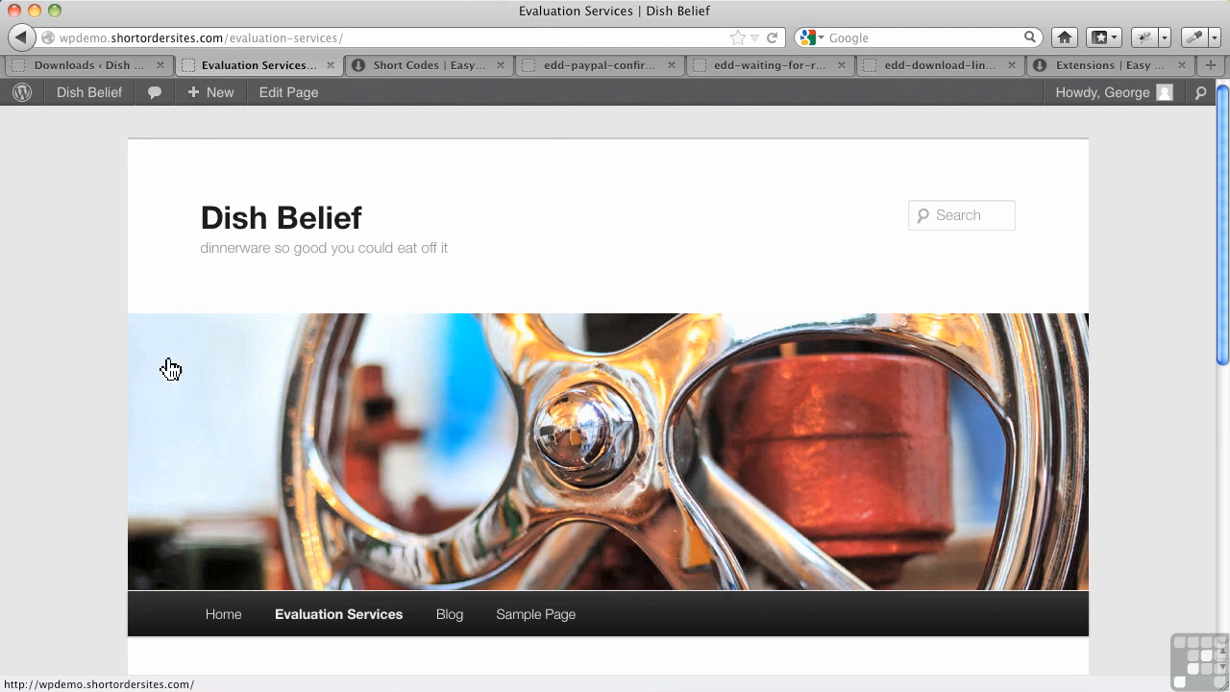
{"action": "scroll", "coordinate": [171, 374], "scroll_direction": "down", "scroll_amount": 5}
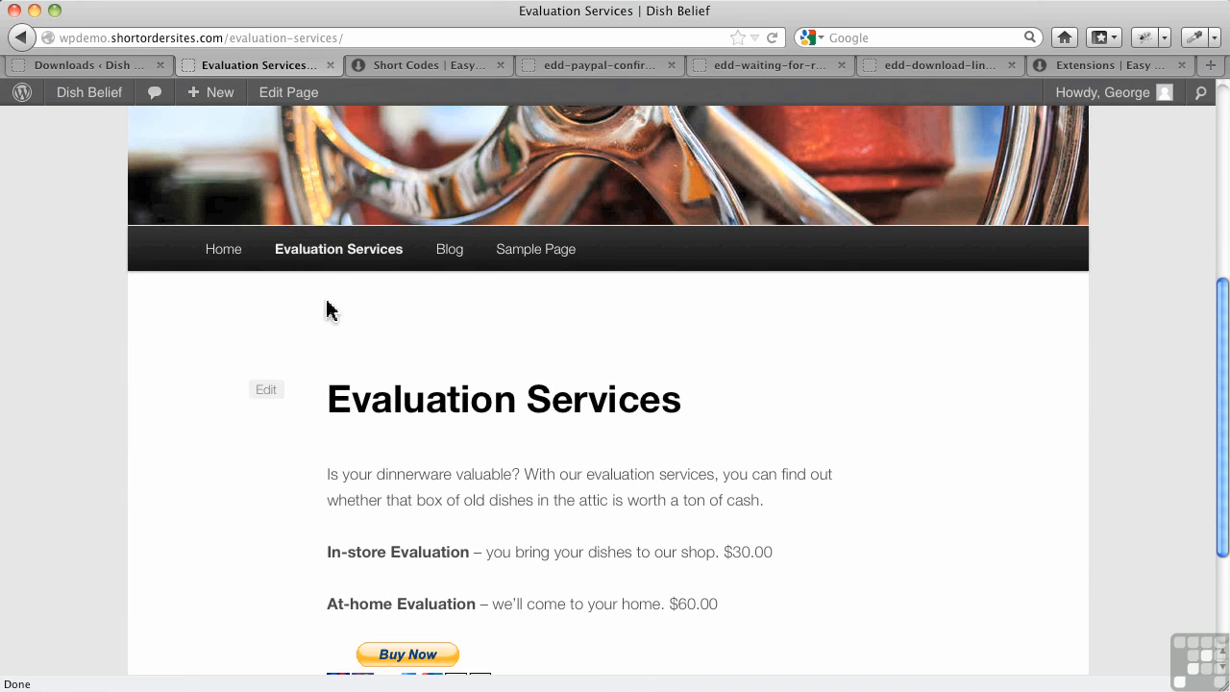
{"action": "left_click", "coordinate": [441, 269]}
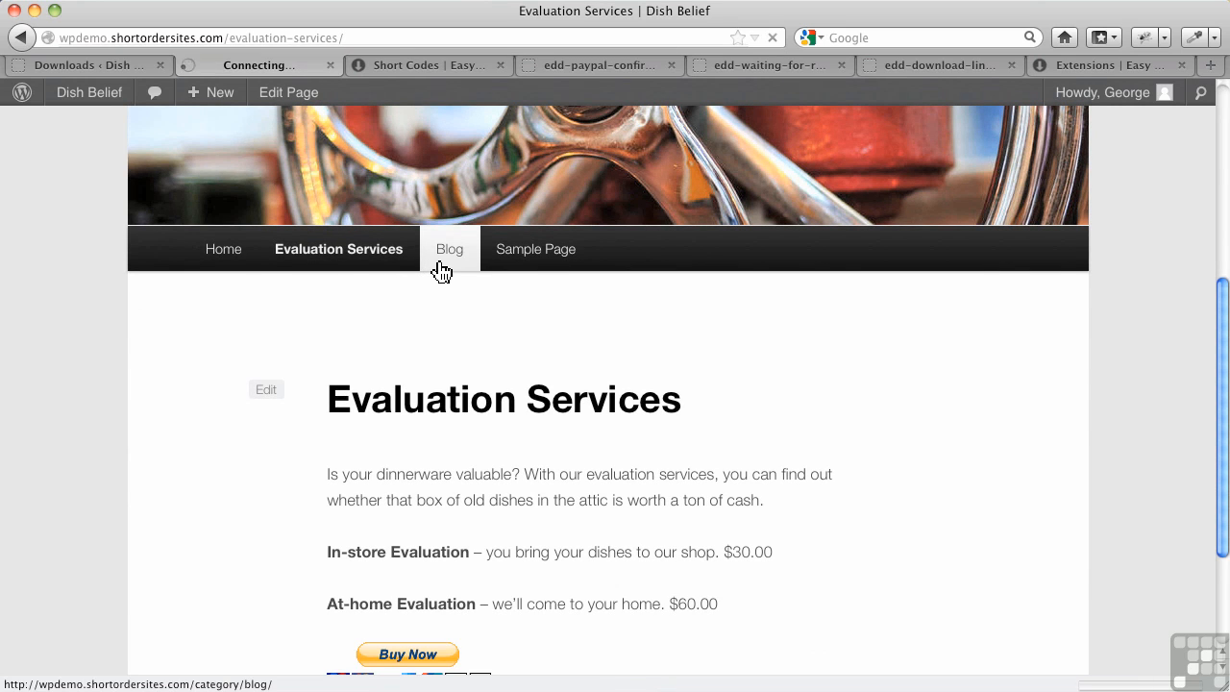
{"action": "scroll", "coordinate": [320, 348], "scroll_direction": "down", "scroll_amount": 3}
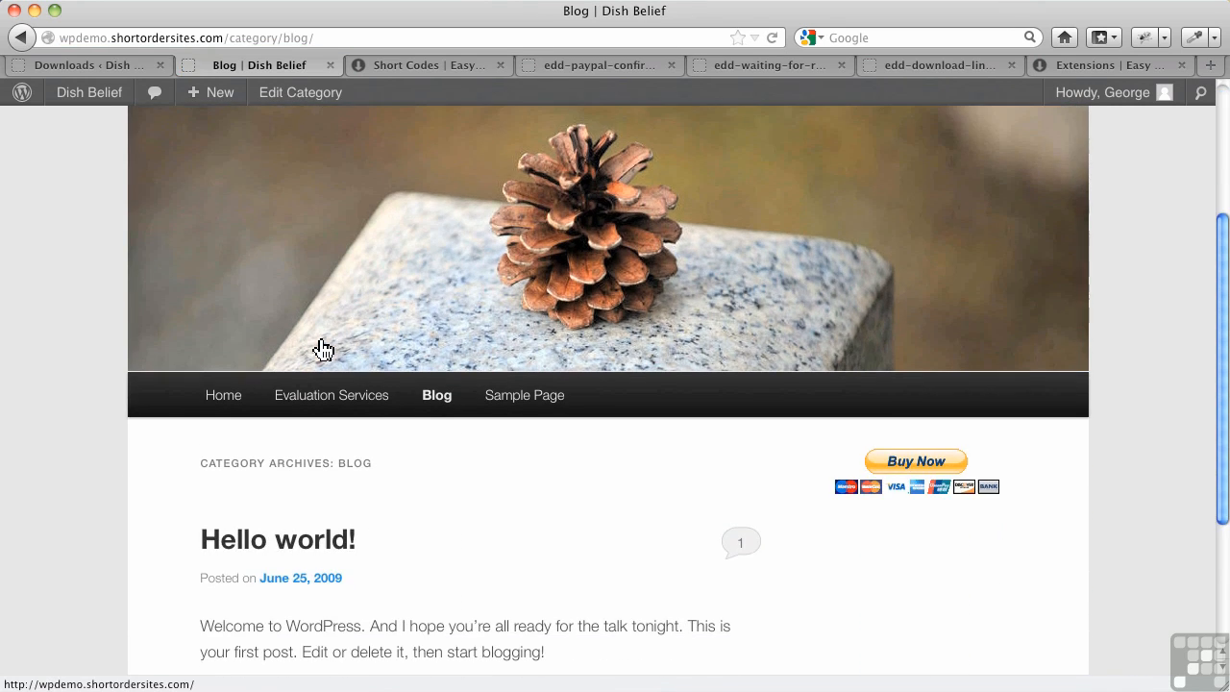
{"action": "scroll", "coordinate": [323, 349], "scroll_direction": "down", "scroll_amount": 3}
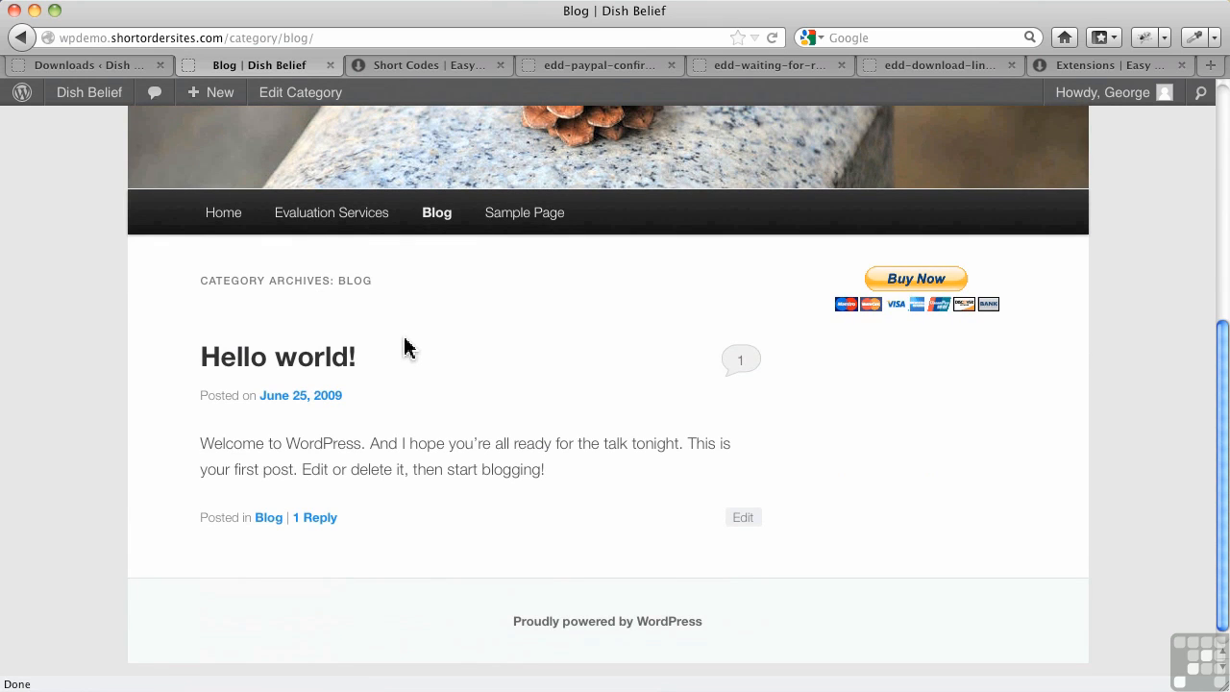
{"action": "scroll", "coordinate": [404, 349], "scroll_direction": "up", "scroll_amount": 5}
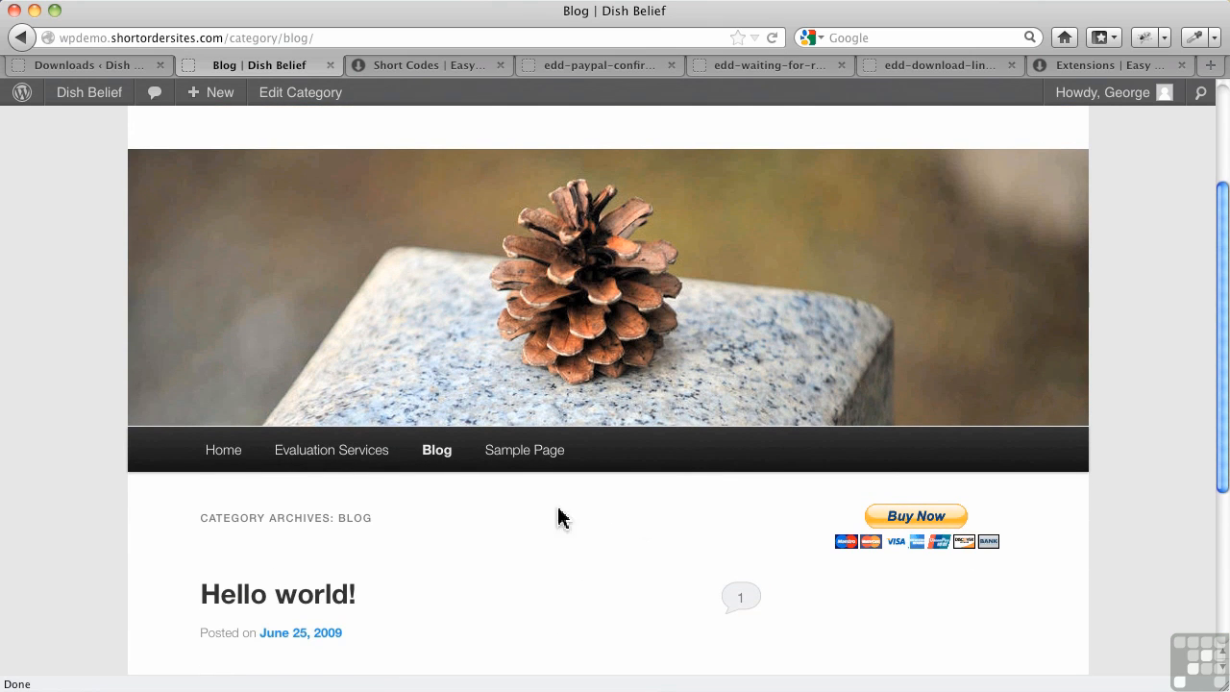
{"action": "scroll", "coordinate": [500, 530], "scroll_direction": "up", "scroll_amount": 3}
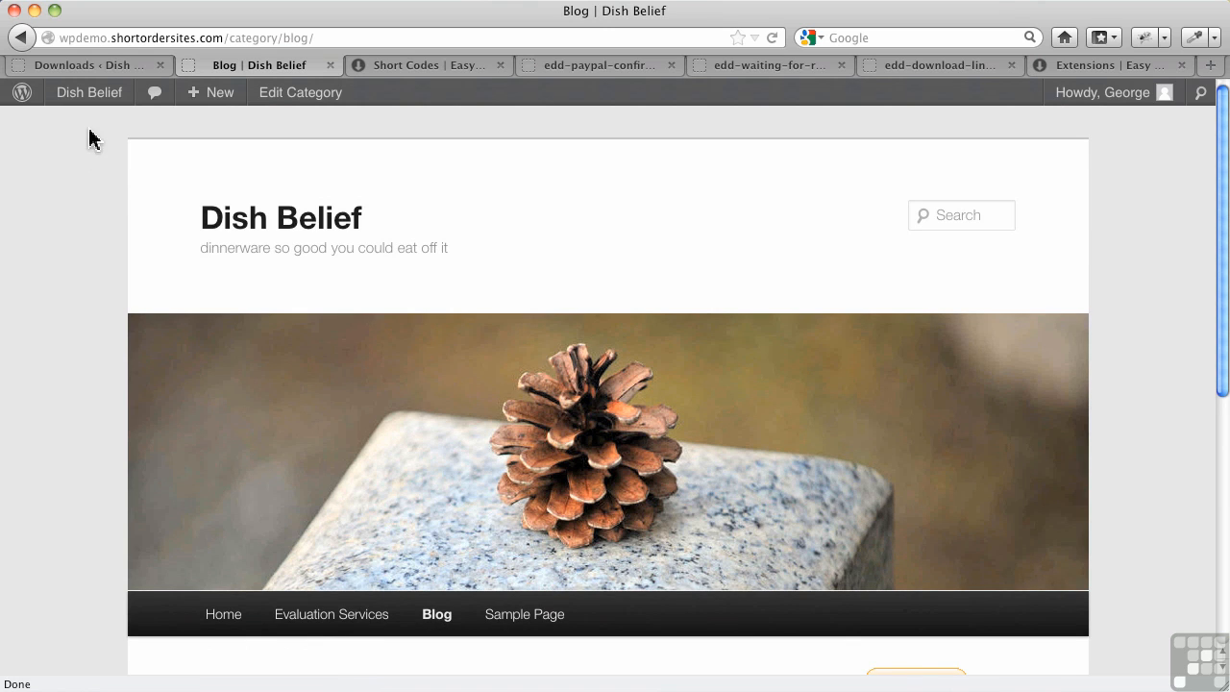
Open the site's pages list in the admin and browse the Easy Digital Downloads short codes documentation.
{"action": "left_click", "coordinate": [104, 64]}
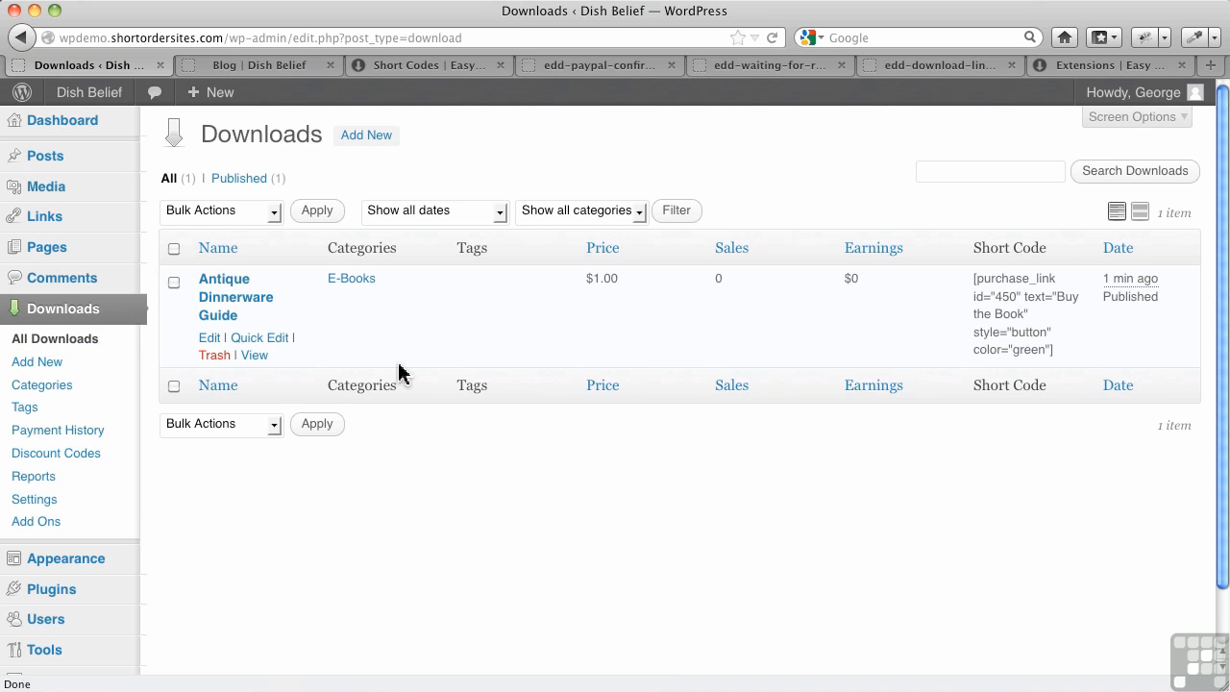
{"action": "left_click", "coordinate": [75, 262]}
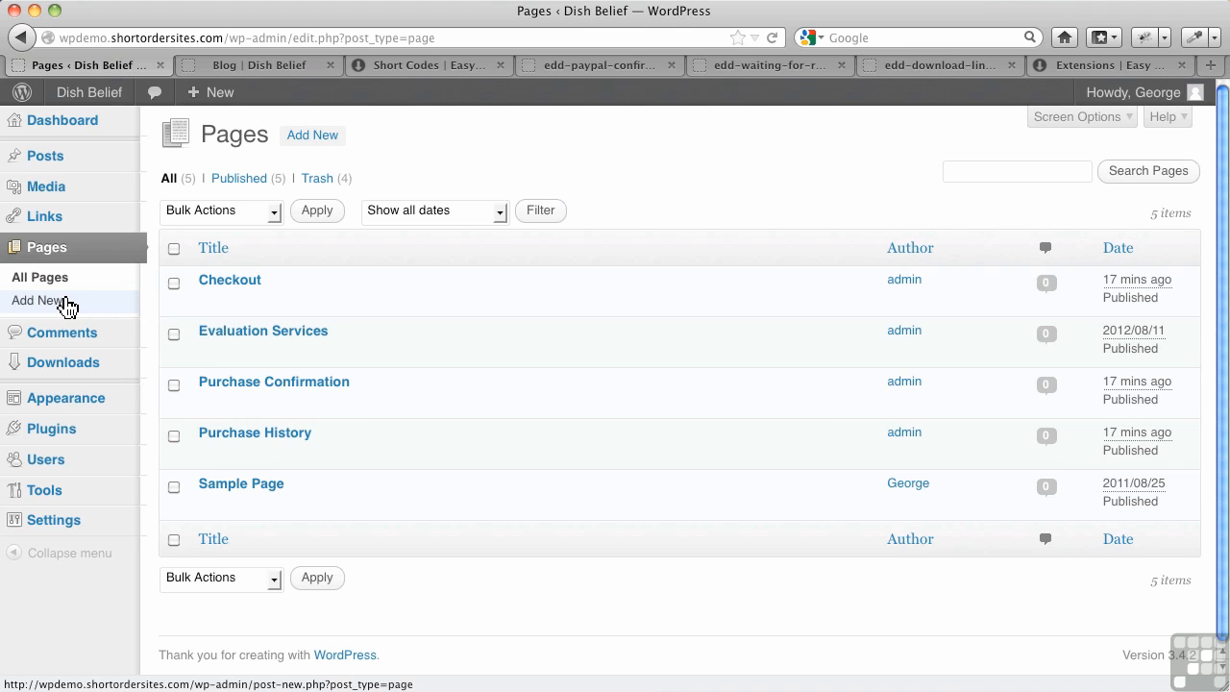
{"action": "left_click", "coordinate": [439, 71]}
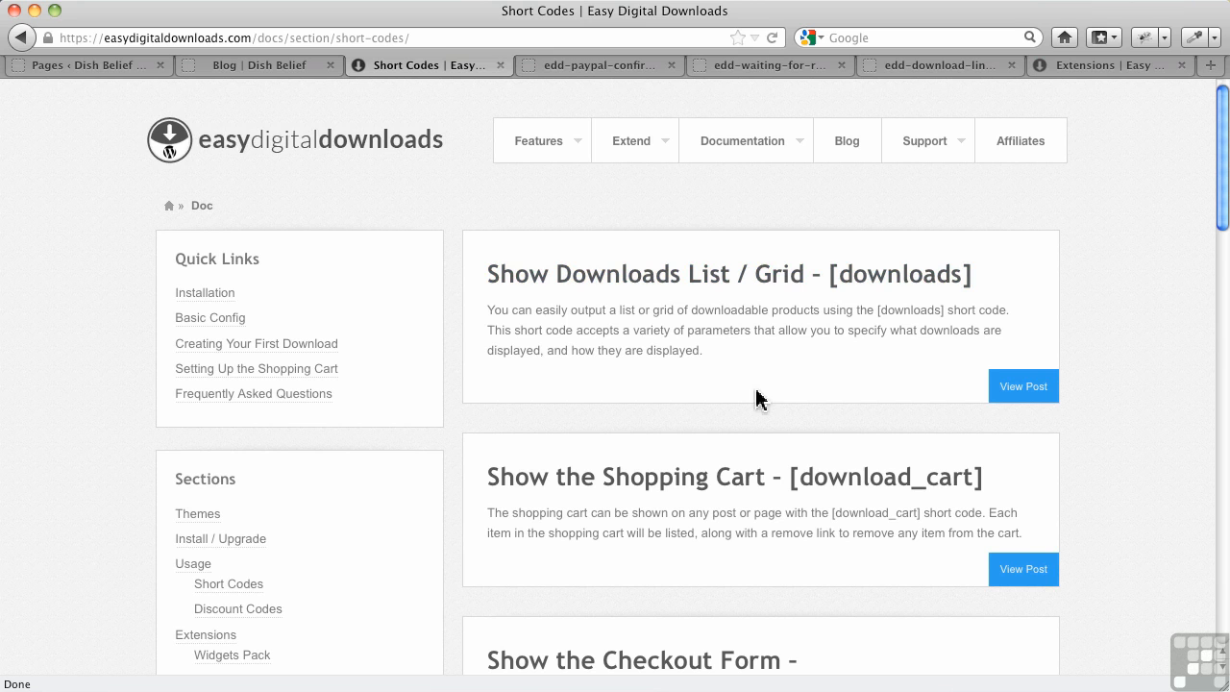
{"action": "scroll", "coordinate": [741, 422], "scroll_direction": "down", "scroll_amount": 5}
{"action": "scroll", "coordinate": [736, 440], "scroll_direction": "down", "scroll_amount": 4}
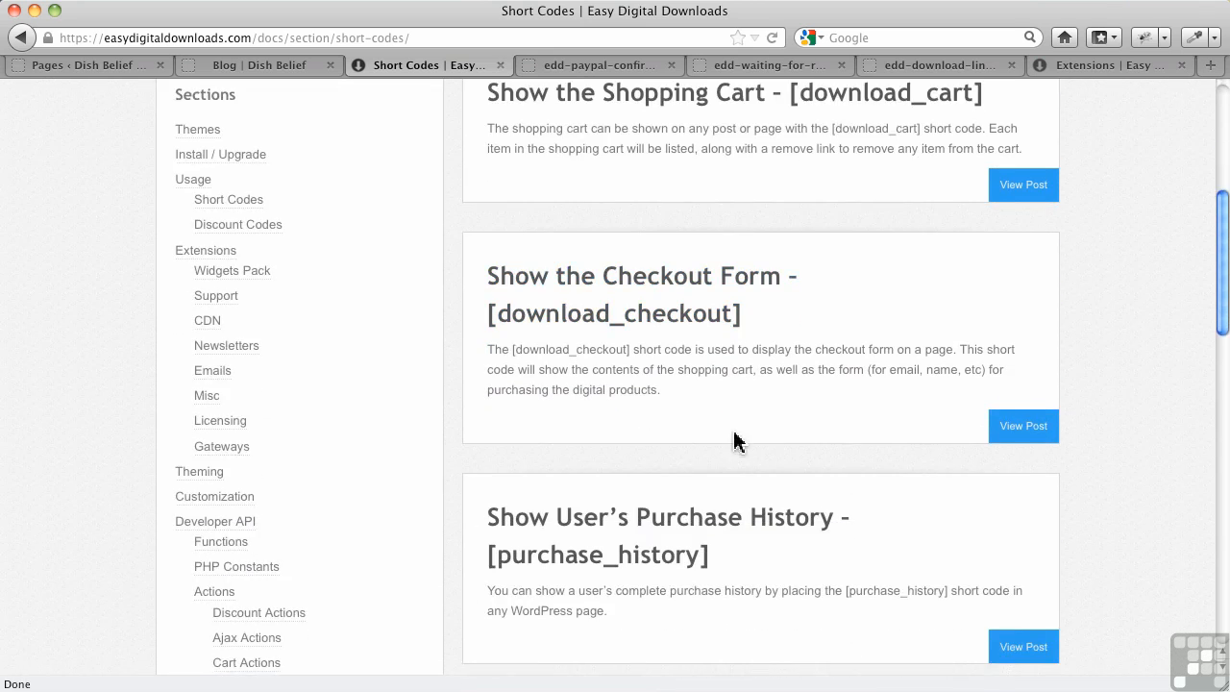
{"action": "scroll", "coordinate": [736, 440], "scroll_direction": "up", "scroll_amount": 9}
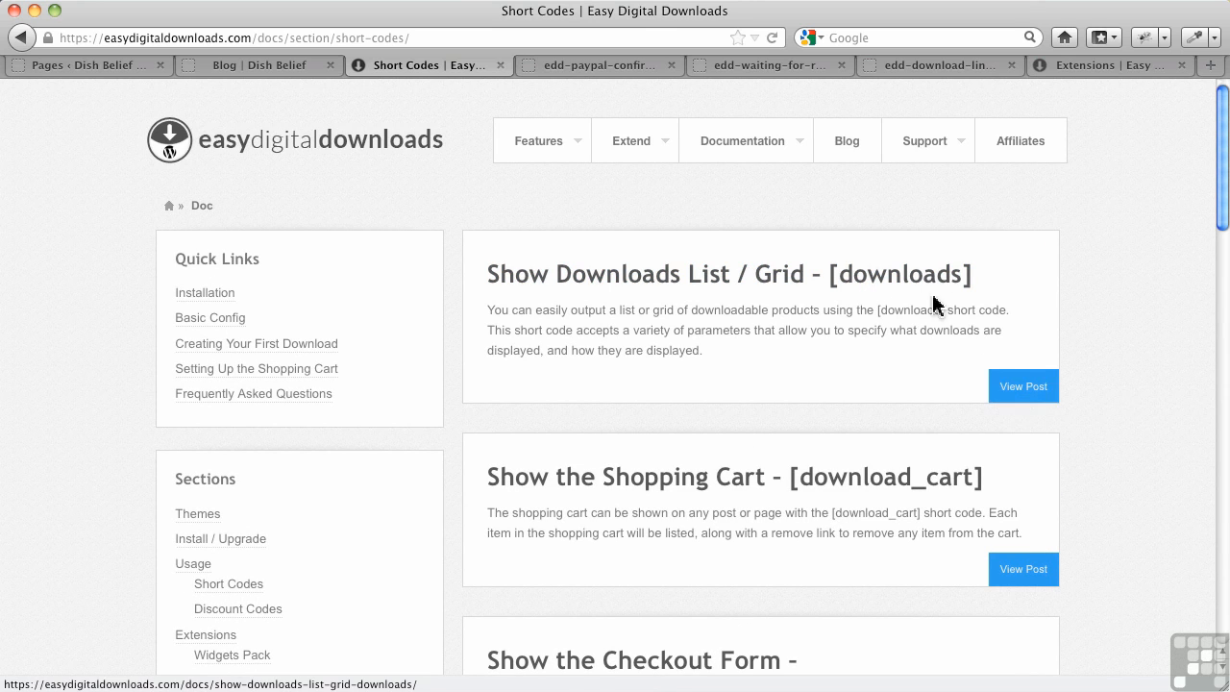
Open the Show Downloads List / Grid documentation and select its default [downloads] short code for copying.
{"action": "left_click", "coordinate": [1026, 392]}
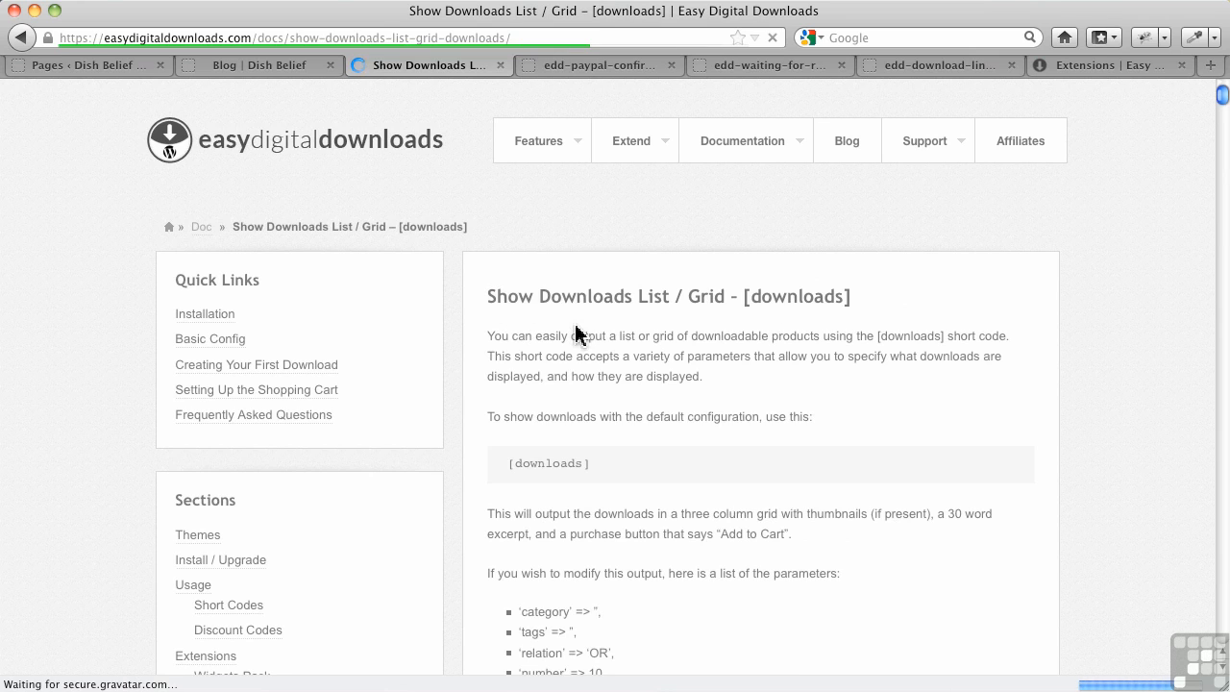
{"action": "scroll", "coordinate": [576, 334], "scroll_direction": "down", "scroll_amount": 5}
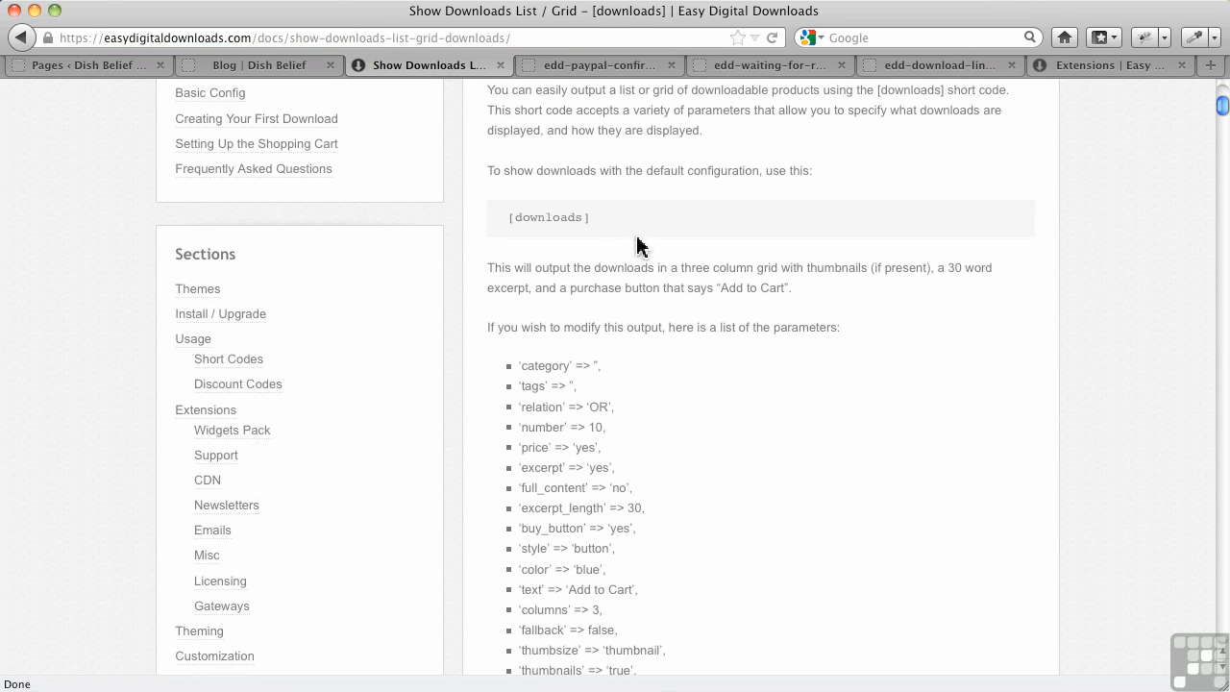
{"action": "left_click_drag", "start_coordinate": [603, 222], "coordinate": [520, 223]}
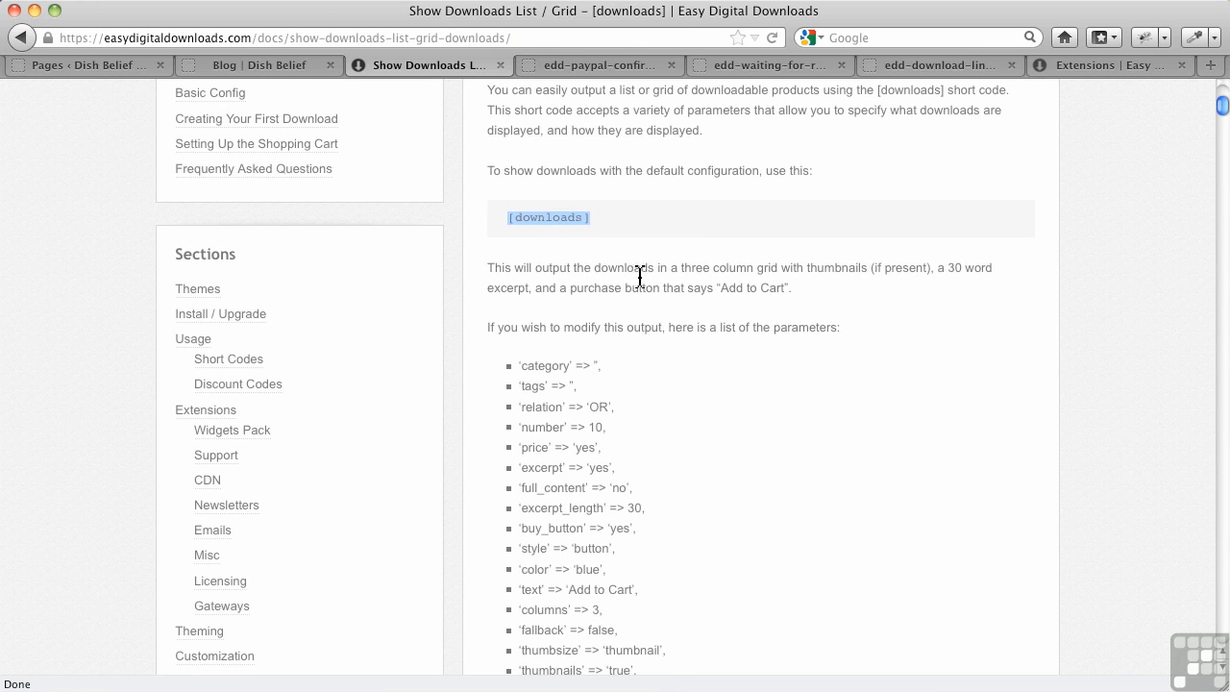
Create and publish a new page titled "Downloadable Products" containing the [downloads] short code.
{"action": "left_click", "coordinate": [99, 76]}
{"action": "left_click", "coordinate": [38, 306]}
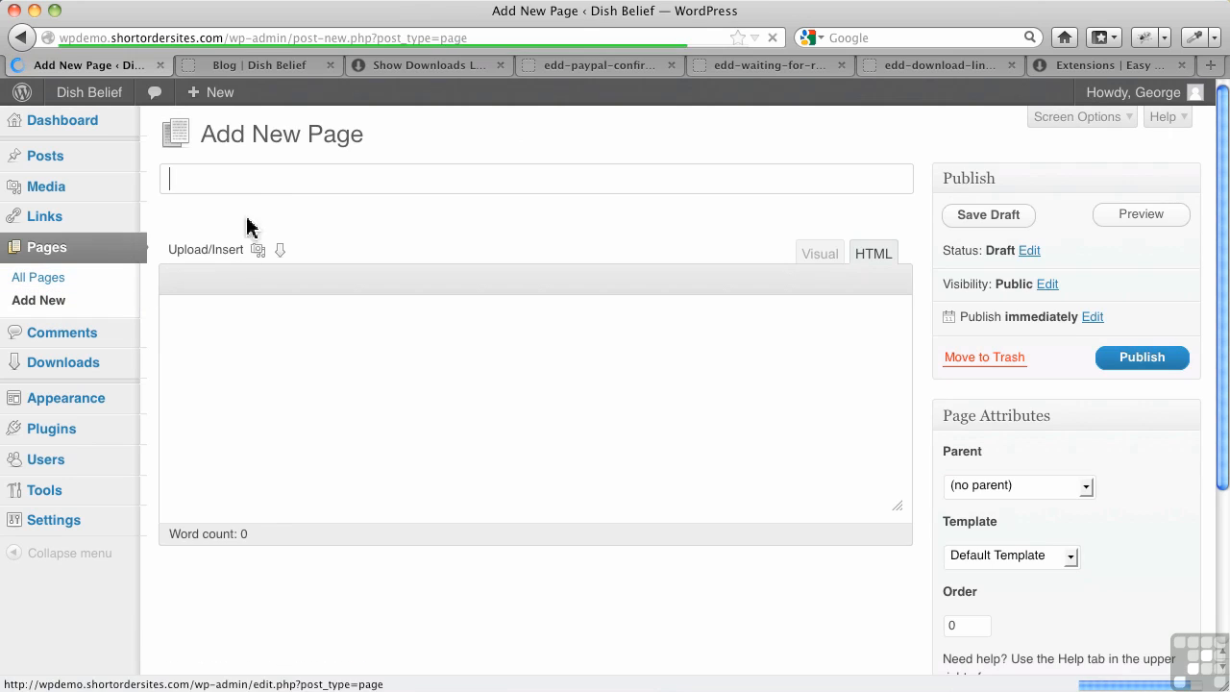
{"action": "type", "text": "Downloadable"}
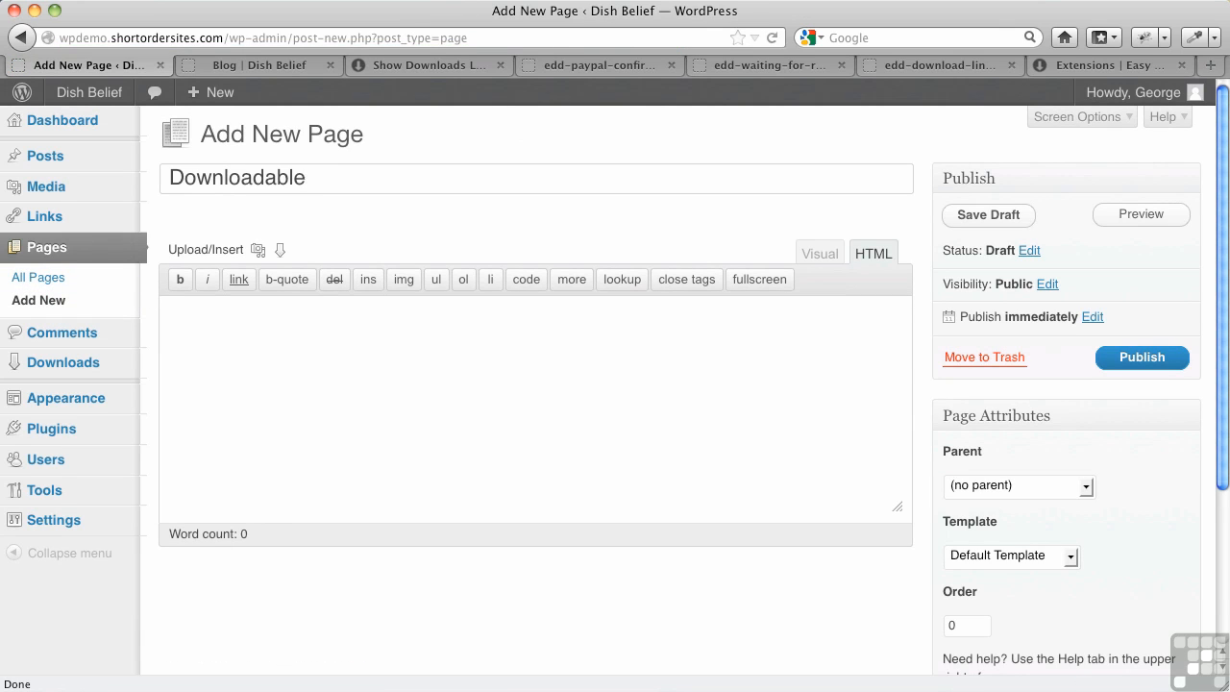
{"action": "type", "text": "ducts"}
{"action": "left_click", "coordinate": [236, 336]}
{"action": "type", "text": "[downloads]"}
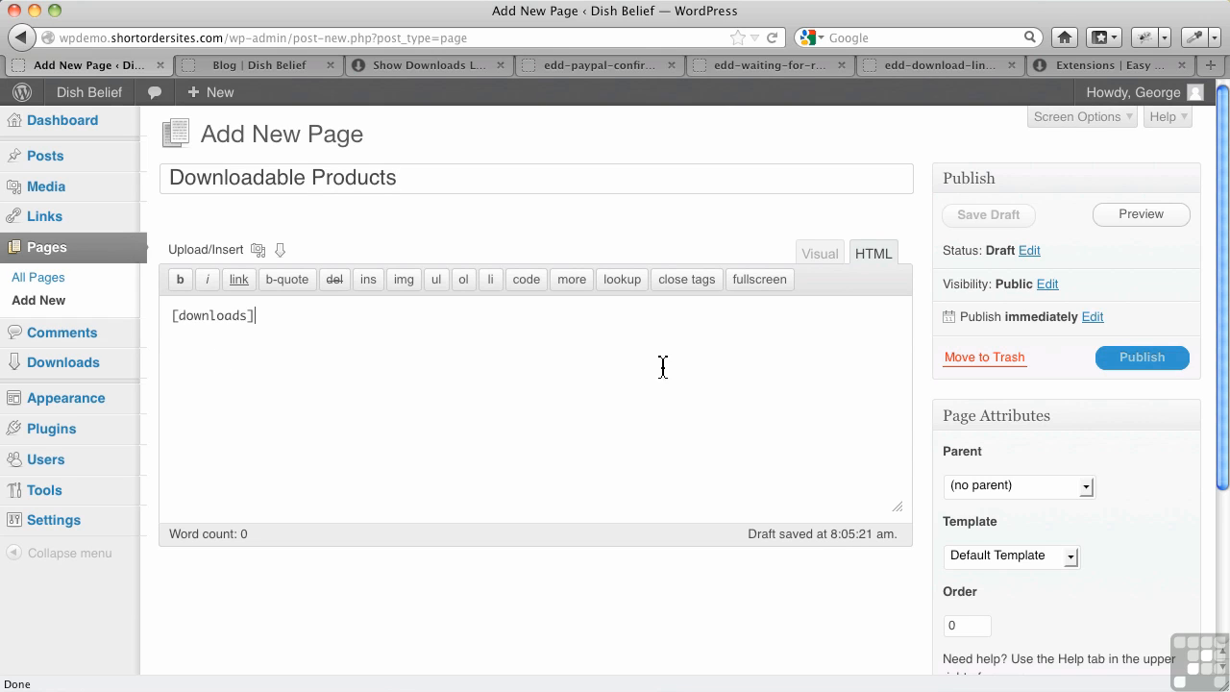
{"action": "left_click", "coordinate": [1136, 365]}
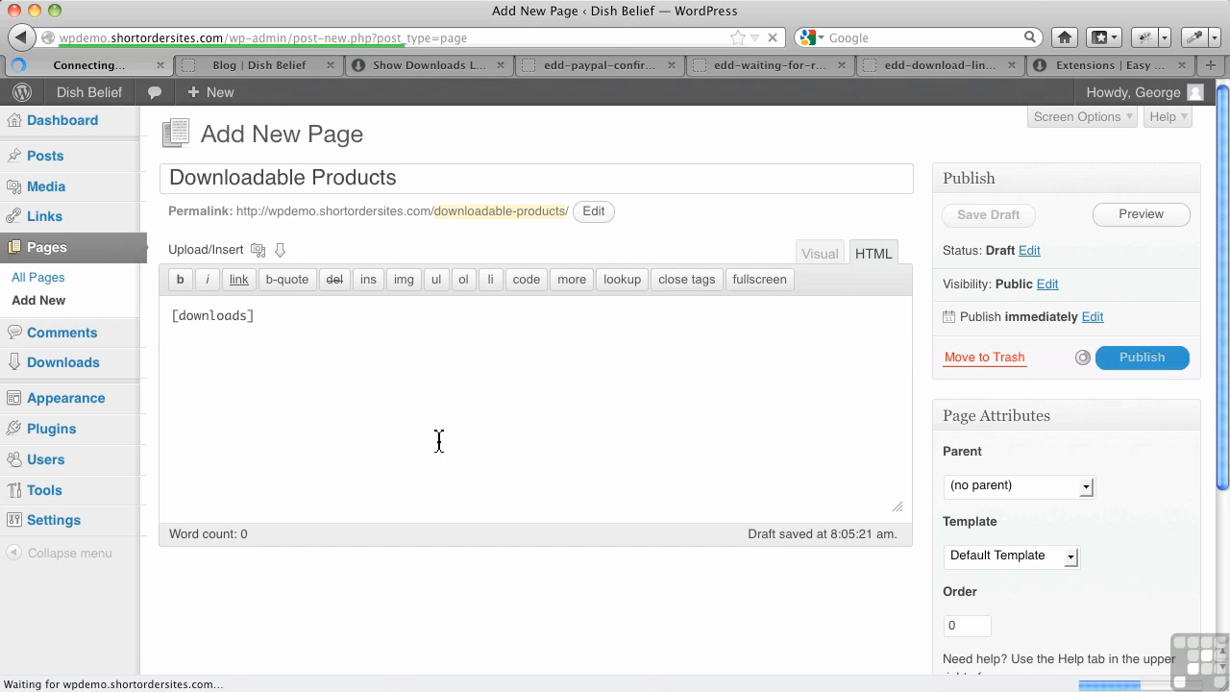
Add the Downloadable Products page to the site's navigation menu and save the menu.
{"action": "mouse_move", "coordinate": [85, 413]}
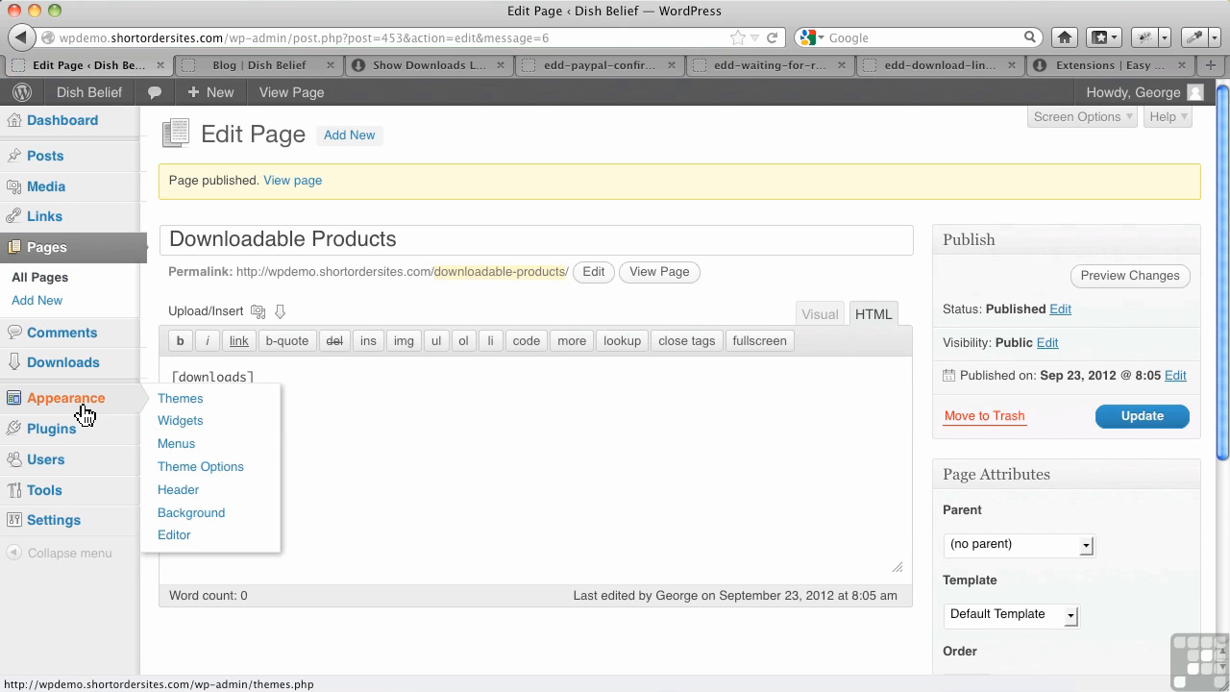
{"action": "left_click", "coordinate": [179, 446]}
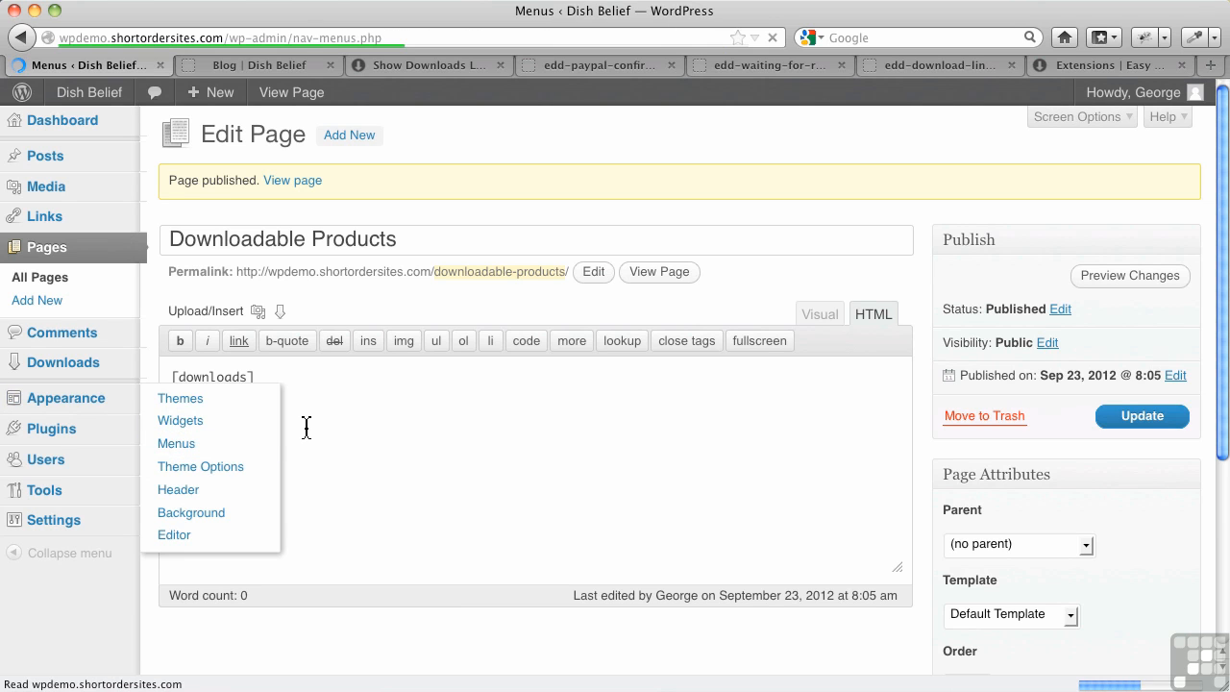
{"action": "scroll", "coordinate": [298, 452], "scroll_direction": "down", "scroll_amount": 3}
{"action": "scroll", "coordinate": [292, 483], "scroll_direction": "down", "scroll_amount": 3}
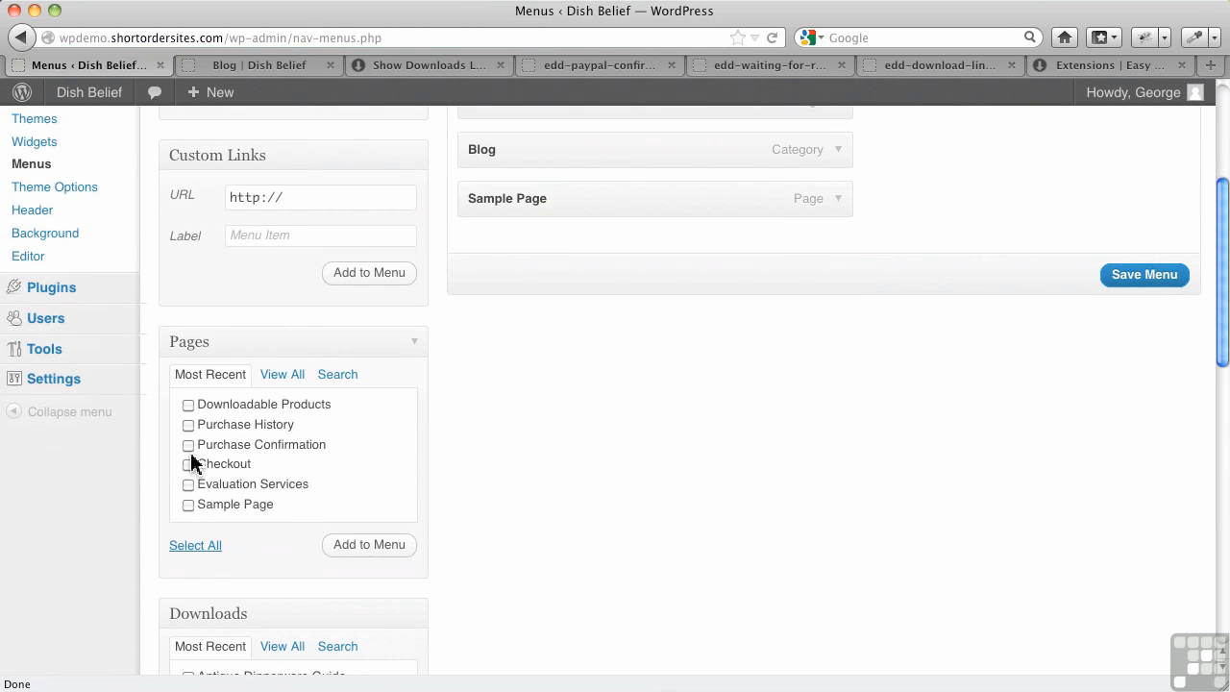
{"action": "left_click", "coordinate": [188, 407]}
{"action": "left_click", "coordinate": [371, 548]}
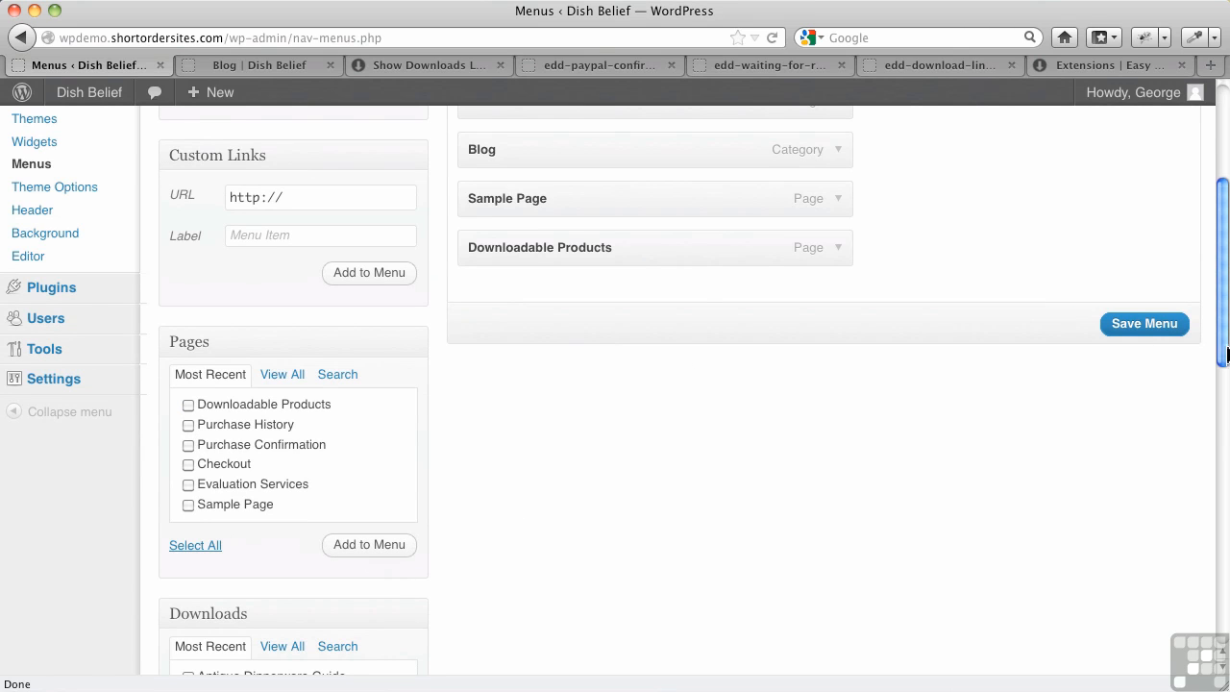
{"action": "left_click", "coordinate": [1146, 328]}
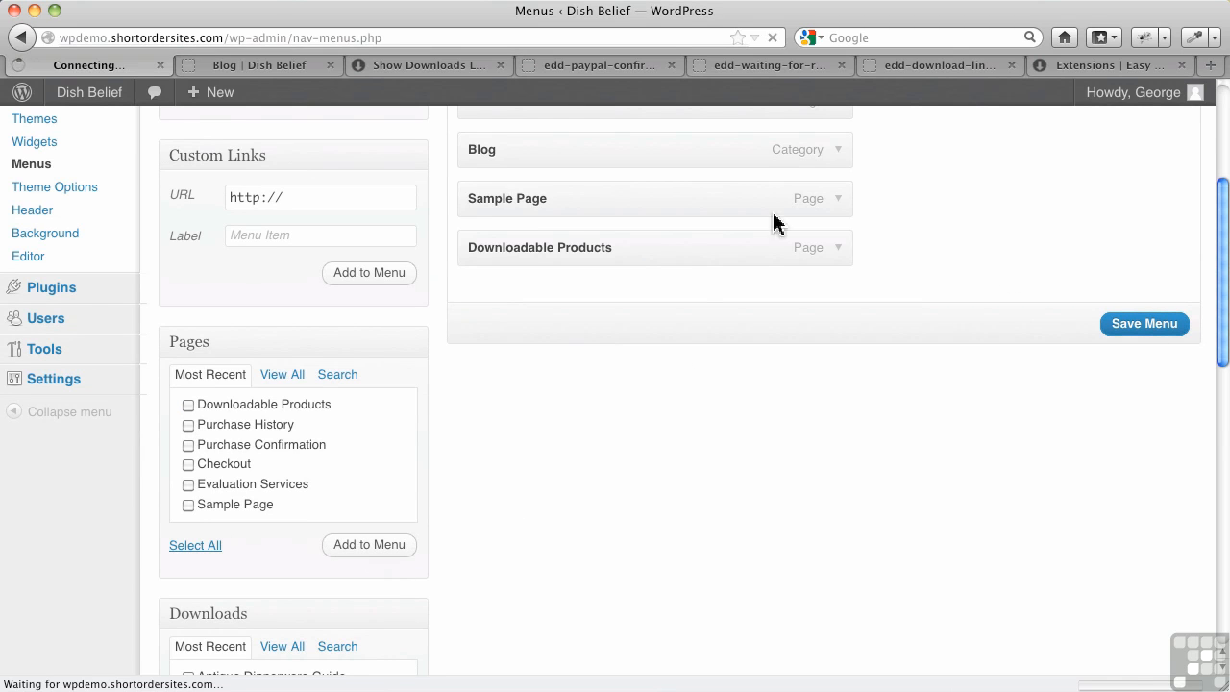
Reload the public site, open the Downloadable Products page from its navigation and examine the product listing.
{"action": "left_click", "coordinate": [304, 67]}
{"action": "left_click", "coordinate": [776, 38]}
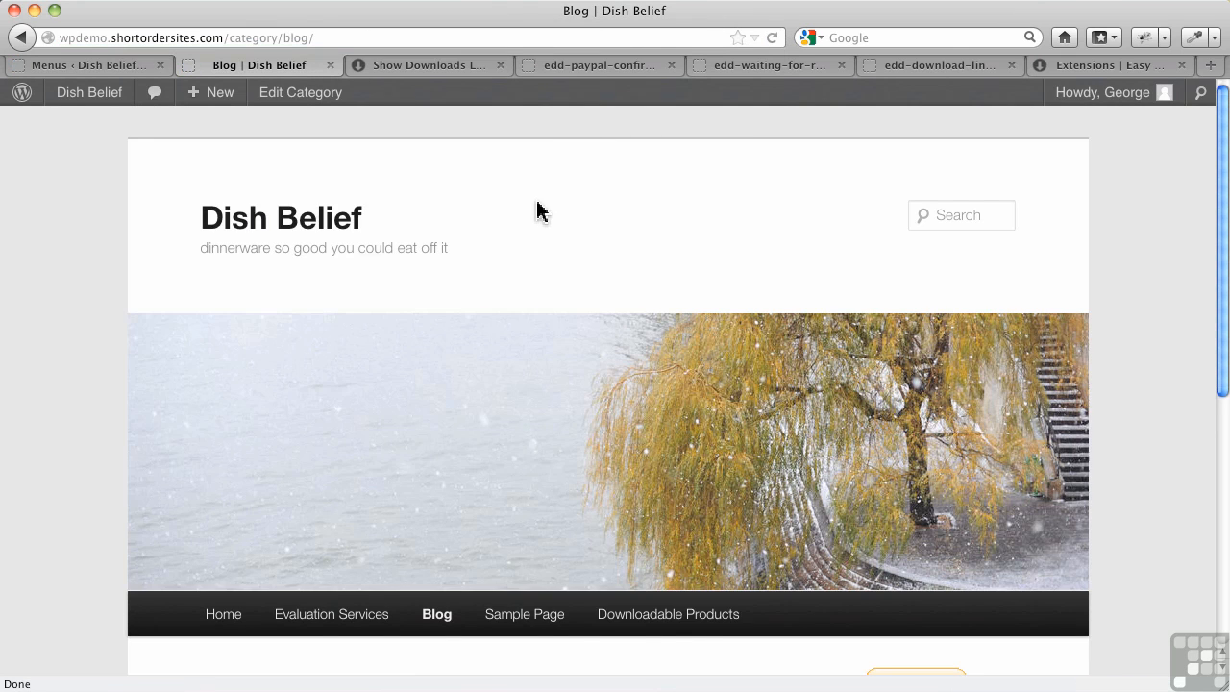
{"action": "scroll", "coordinate": [538, 211], "scroll_direction": "down", "scroll_amount": 2}
{"action": "left_click", "coordinate": [688, 550]}
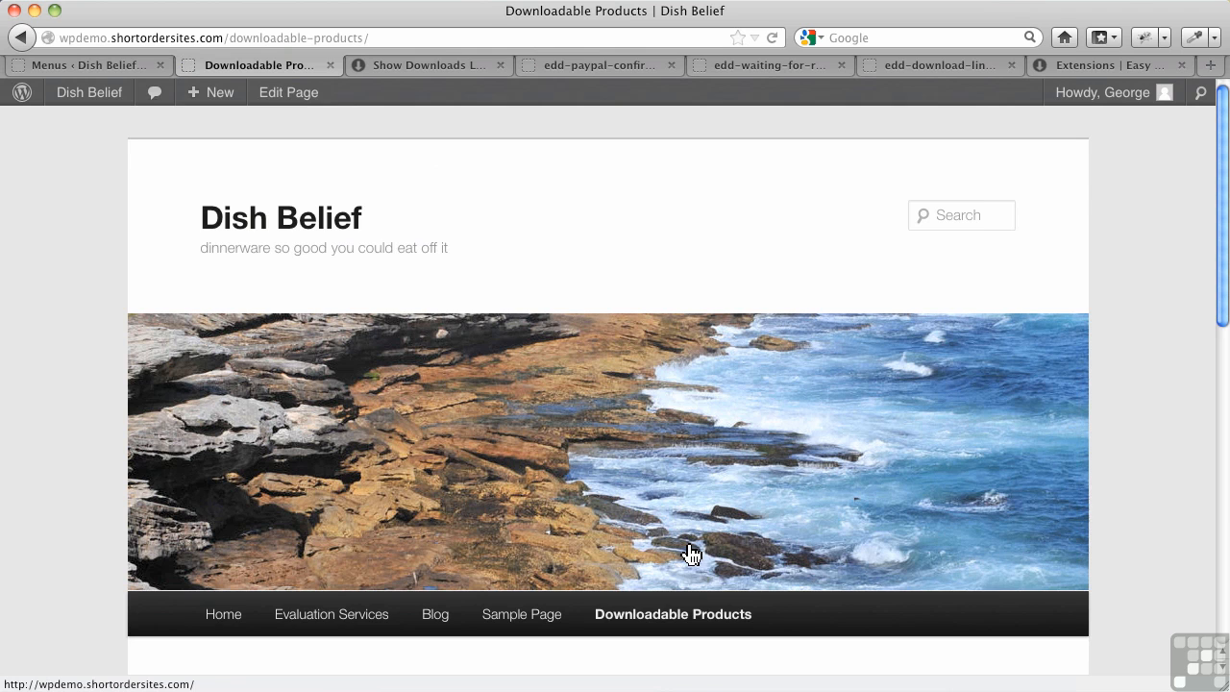
{"action": "scroll", "coordinate": [577, 572], "scroll_direction": "down", "scroll_amount": 4}
{"action": "scroll", "coordinate": [574, 540], "scroll_direction": "down", "scroll_amount": 1}
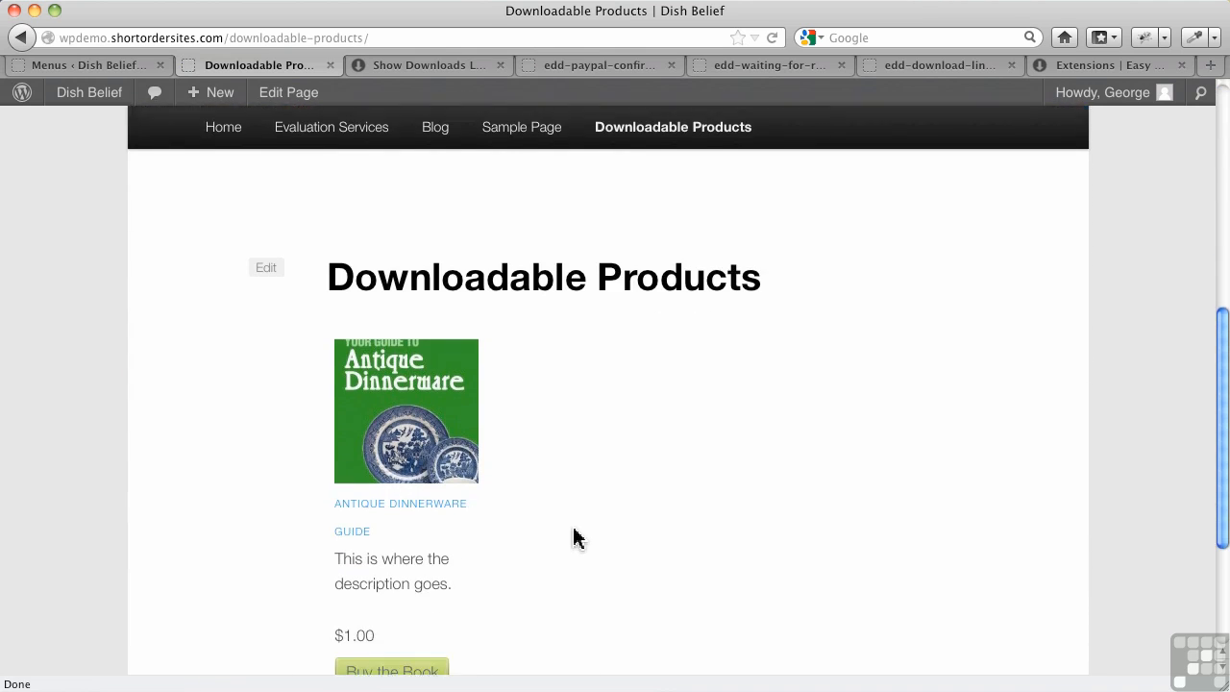
{"action": "scroll", "coordinate": [573, 537], "scroll_direction": "down", "scroll_amount": 2}
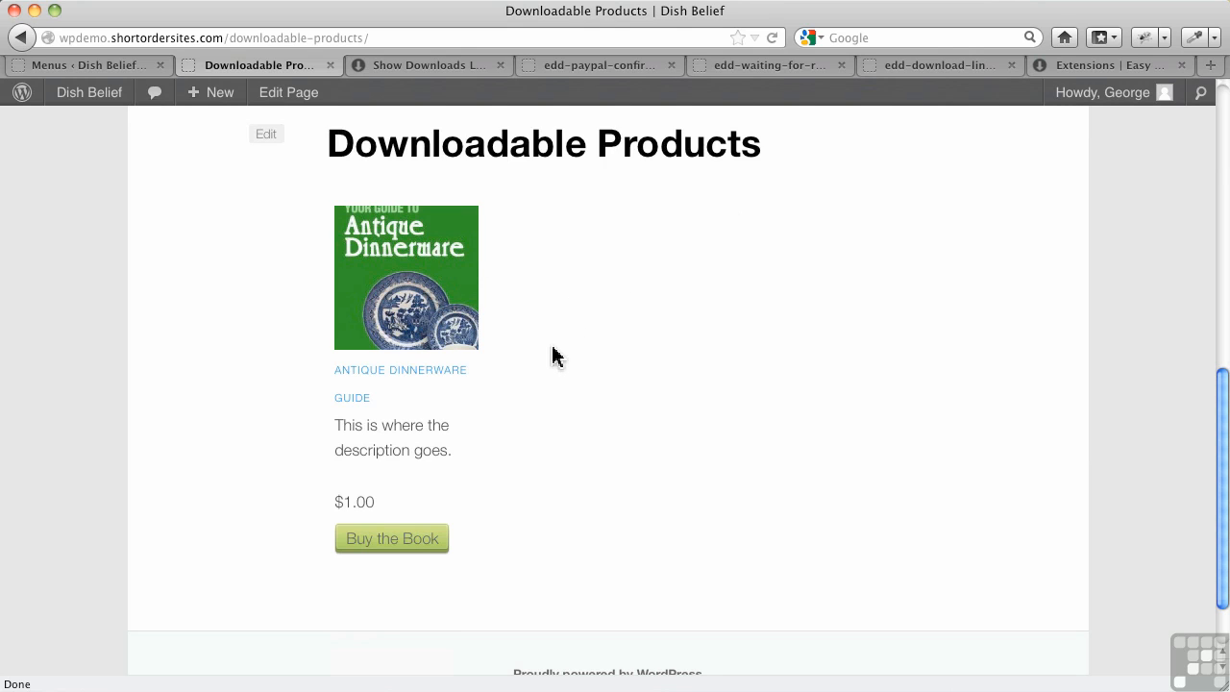
Review the [downloads] short code parameters in the documentation and return to the public Downloadable Products page.
{"action": "left_click", "coordinate": [453, 65]}
{"action": "scroll", "coordinate": [688, 452], "scroll_direction": "down", "scroll_amount": 5}
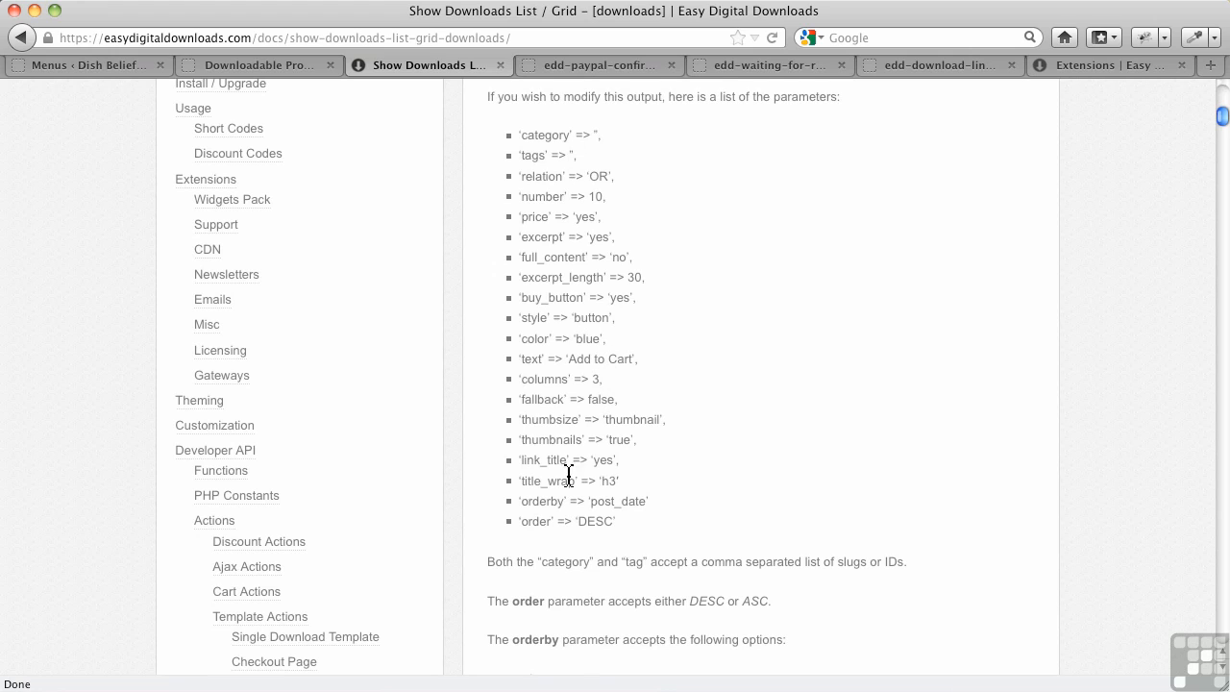
{"action": "left_click", "coordinate": [214, 65]}
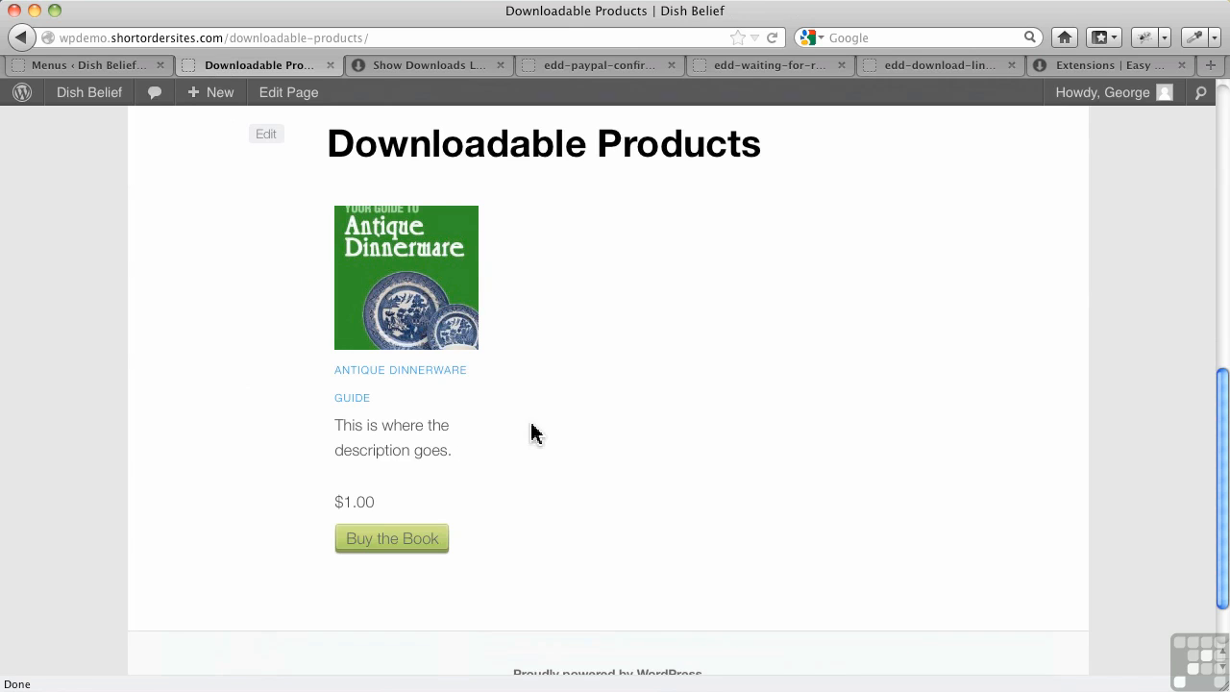